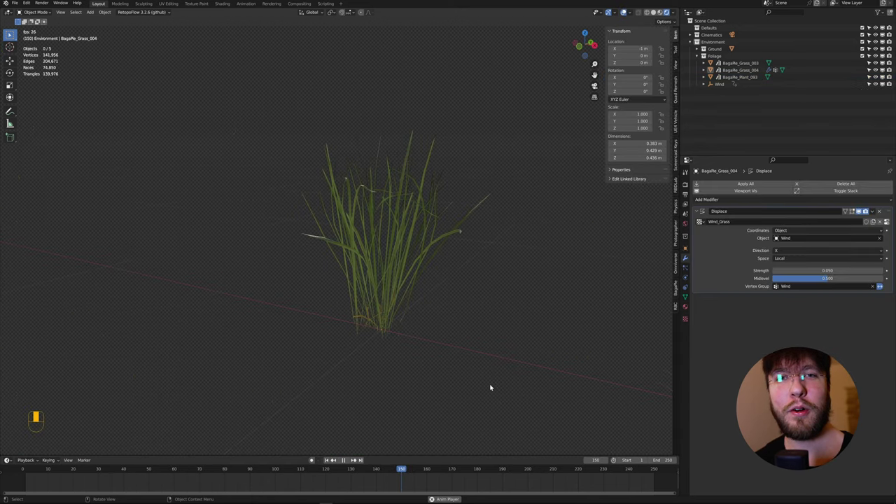
Step: Orbit around the swaying grass clump, grass patch and leafy bush during the wind preview
{"action": "middle_click_drag", "start_coordinate": [486, 386], "coordinate": [527, 380], "text": "alt"}
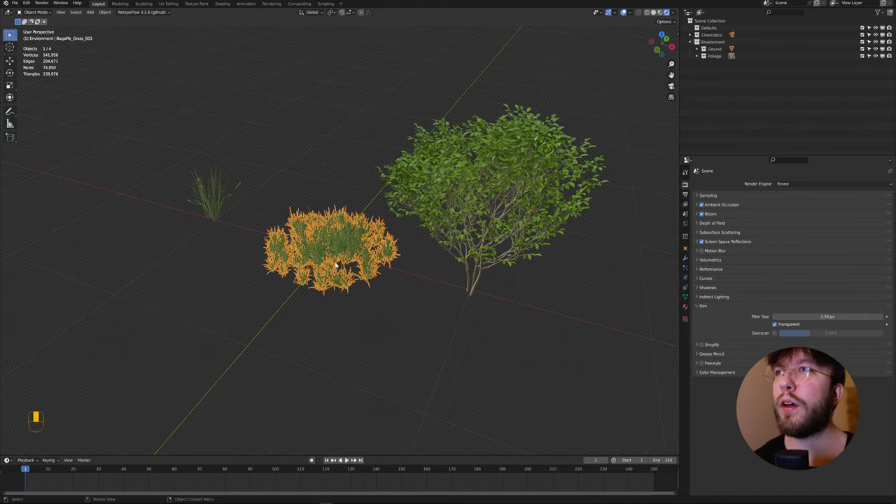
Step: Select the small grass clump RogaRe_Grass_004, frame it, and view it in front orthographic
{"action": "mouse_move", "coordinate": [337, 264]}
{"action": "middle_mouse_down", "text": "alt"}
{"action": "mouse_move", "coordinate": [352, 291]}
{"action": "mouse_move", "coordinate": [366, 269]}
{"action": "mouse_move", "coordinate": [341, 278]}
{"action": "mouse_move", "coordinate": [326, 264]}
{"action": "middle_mouse_up", "text": "alt"}
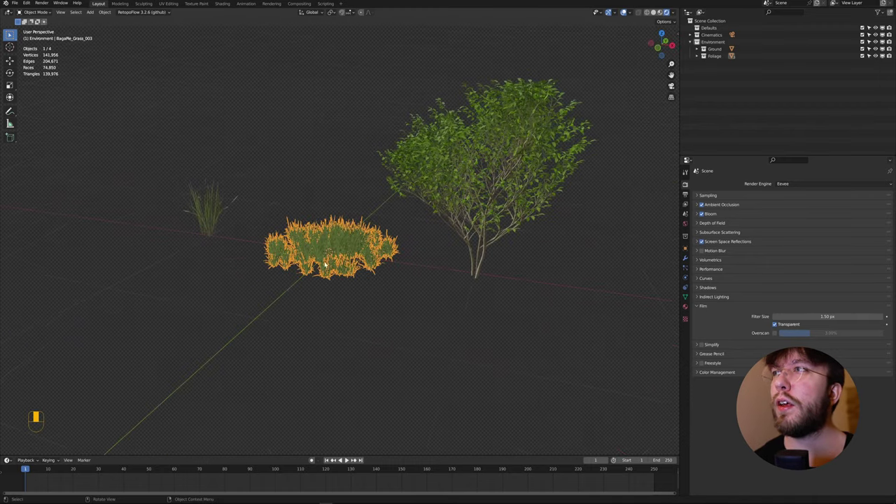
{"action": "scroll", "coordinate": [329, 258], "scroll_direction": "up", "scroll_amount": 4}
{"action": "left_click", "coordinate": [445, 358]}
{"action": "middle_click_drag", "start_coordinate": [445, 358], "coordinate": [398, 327], "text": "alt"}
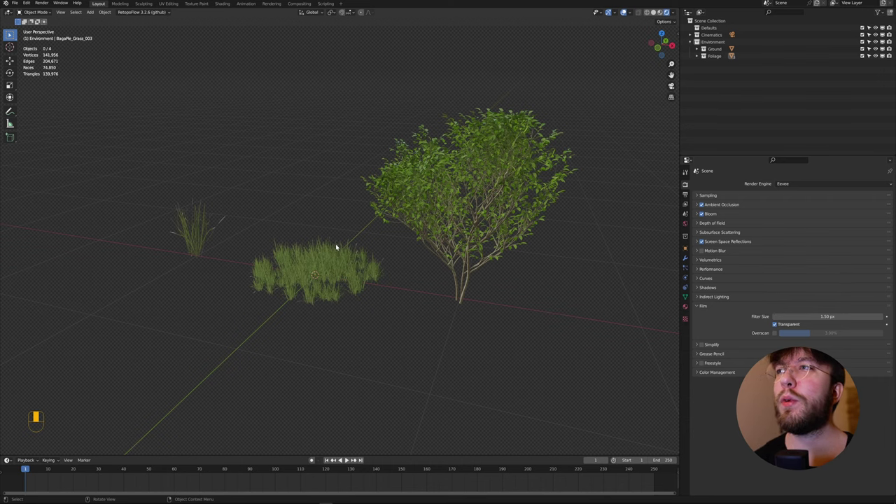
{"action": "left_click", "coordinate": [196, 232]}
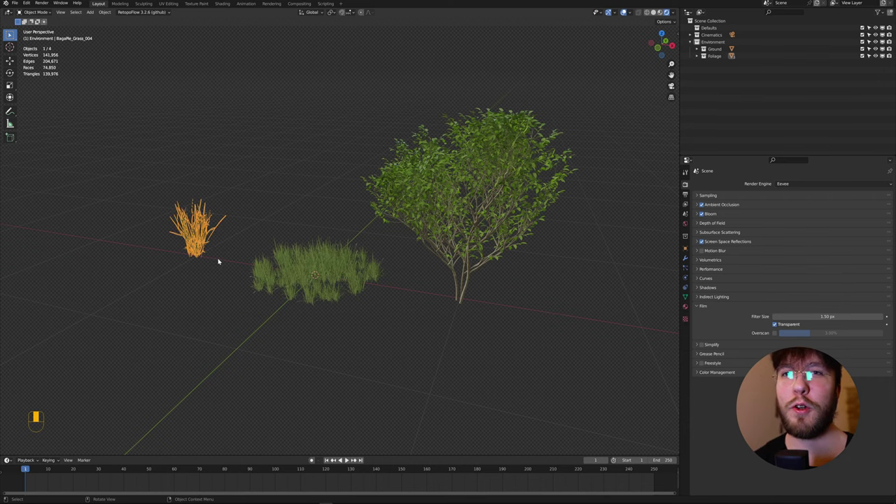
{"action": "key", "text": "f"}
{"action": "middle_click_drag", "start_coordinate": [420, 326], "coordinate": [496, 305], "text": "alt"}
{"action": "key", "text": "KP_1"}
Step: Add a Displace modifier to the framed grass clump from the Deform modifiers
{"action": "key", "text": "f"}
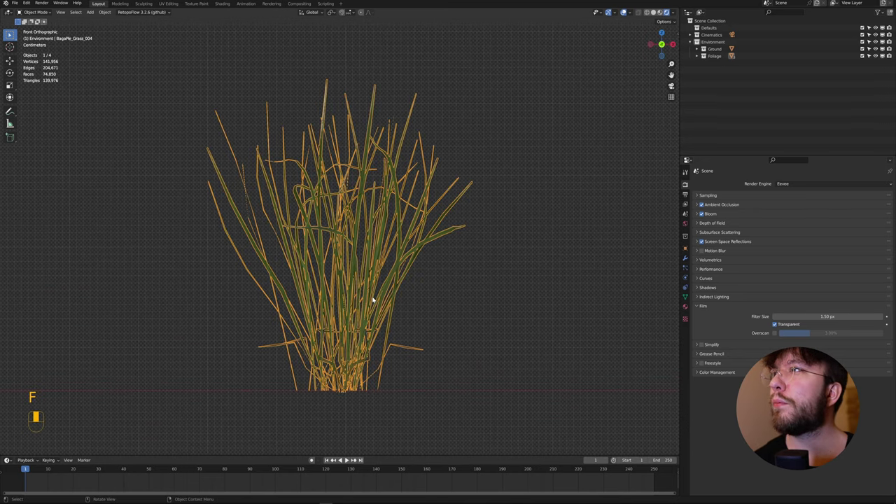
{"action": "left_click", "coordinate": [685, 259]}
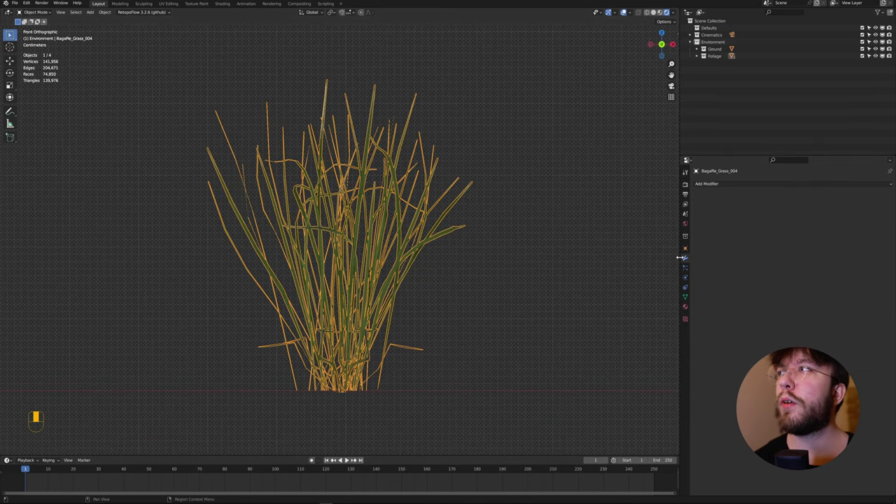
{"action": "left_click", "coordinate": [720, 185]}
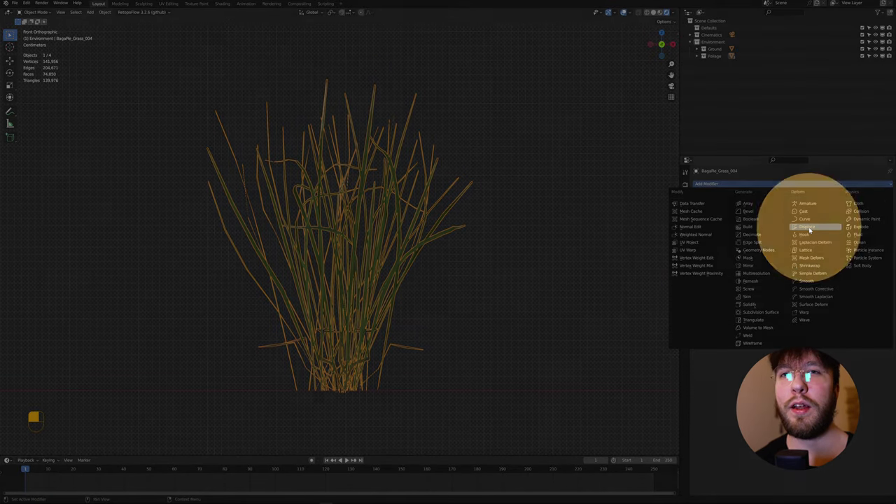
{"action": "left_click", "coordinate": [809, 227]}
{"action": "scroll", "coordinate": [447, 222], "scroll_direction": "down", "scroll_amount": 4}
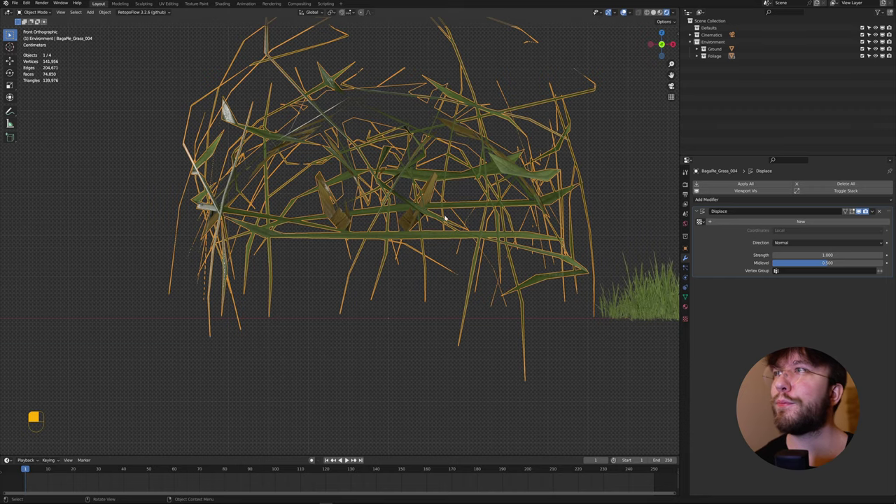
{"action": "left_click_drag", "start_coordinate": [445, 221], "coordinate": [420, 243], "text": "alt"}
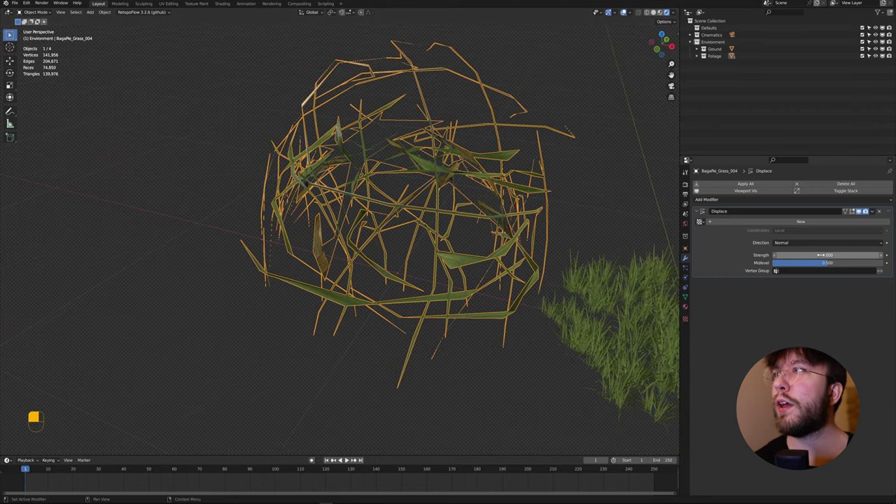
Step: Set the Displace strength to 0.05 and its direction to X
{"action": "double_click", "coordinate": [809, 256]}
{"action": "type", "text": "0"}
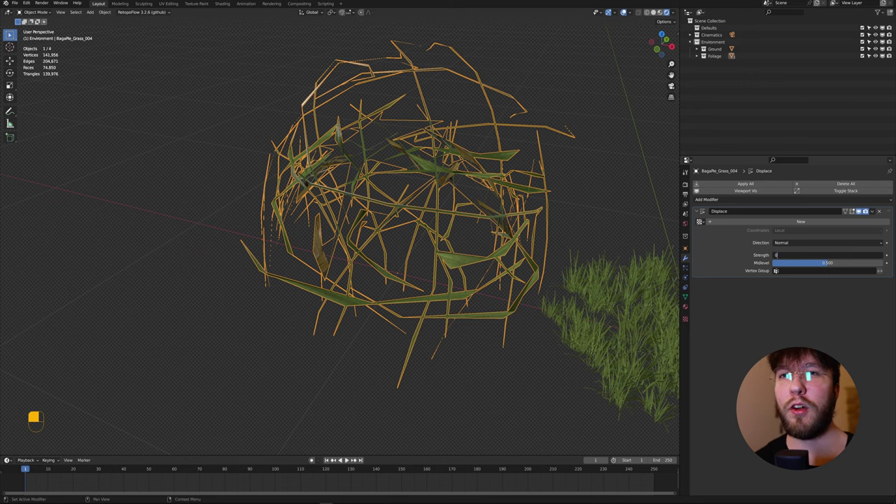
{"action": "type", "text": ".05"}
{"action": "key", "text": "Return"}
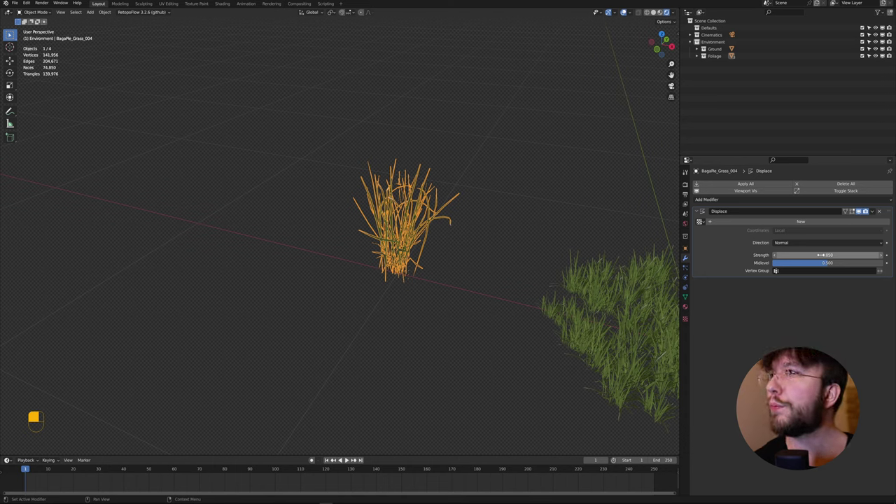
{"action": "scroll", "coordinate": [498, 286], "scroll_direction": "up", "scroll_amount": 4}
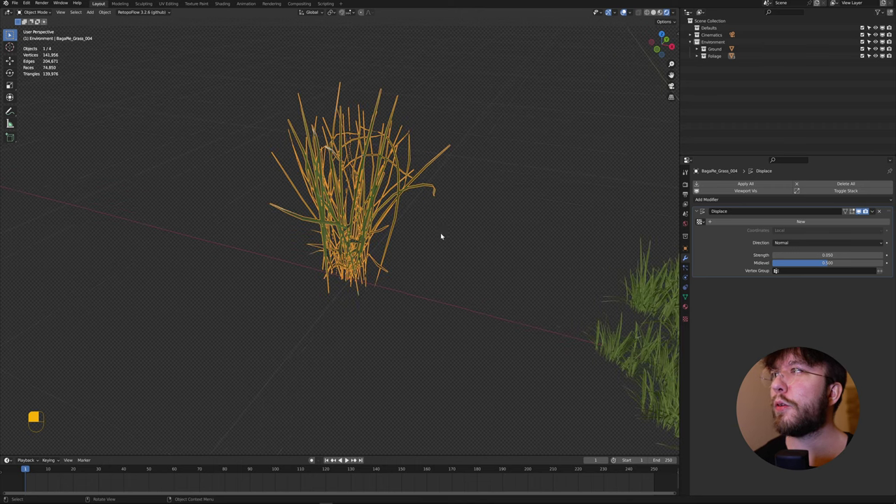
{"action": "left_click", "coordinate": [806, 245]}
{"action": "left_click", "coordinate": [798, 243]}
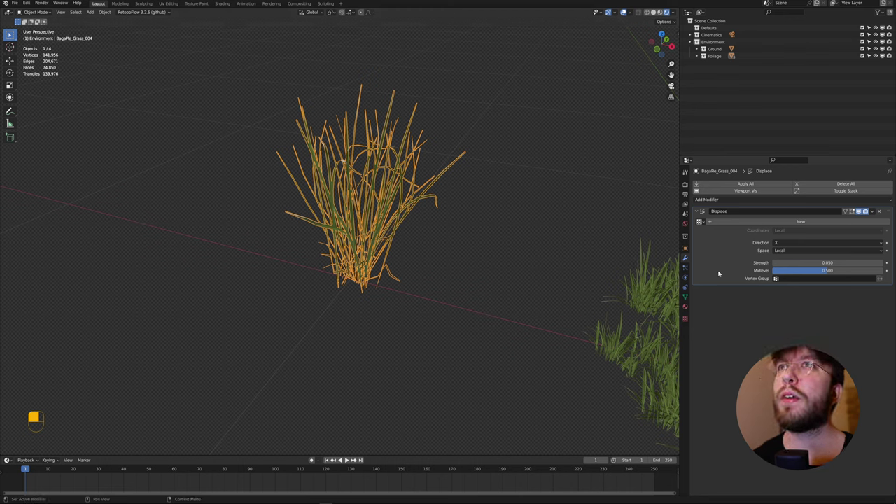
{"action": "middle_click_drag", "start_coordinate": [440, 257], "coordinate": [461, 242], "text": "alt"}
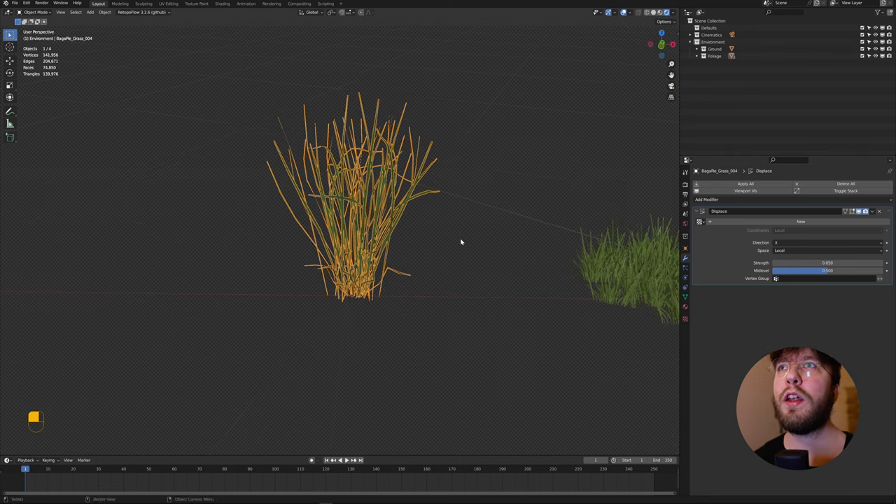
Step: In Weight Paint mode, draw a linear gradient from the clump's base to its tips, then return to Object Mode
{"action": "key", "text": "KP_1"}
{"action": "scroll", "coordinate": [442, 238], "scroll_direction": "up", "scroll_amount": 2}
{"action": "left_click", "coordinate": [28, 12]}
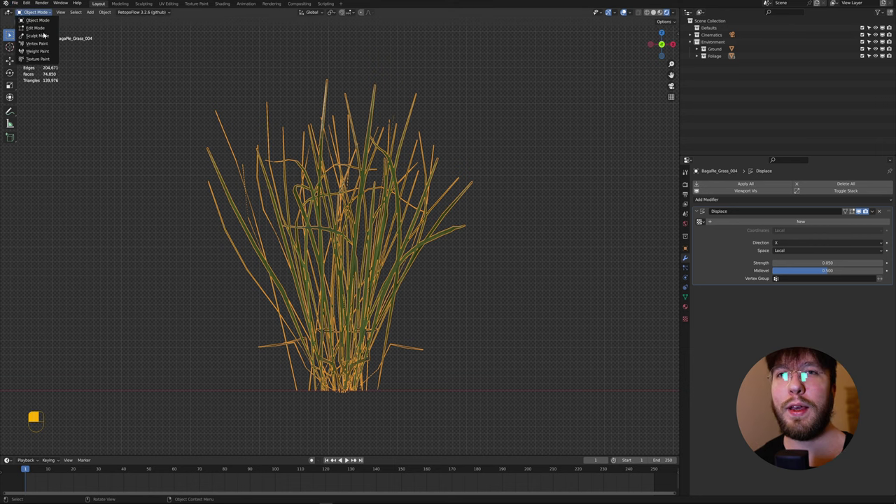
{"action": "key", "text": "ctrl"}
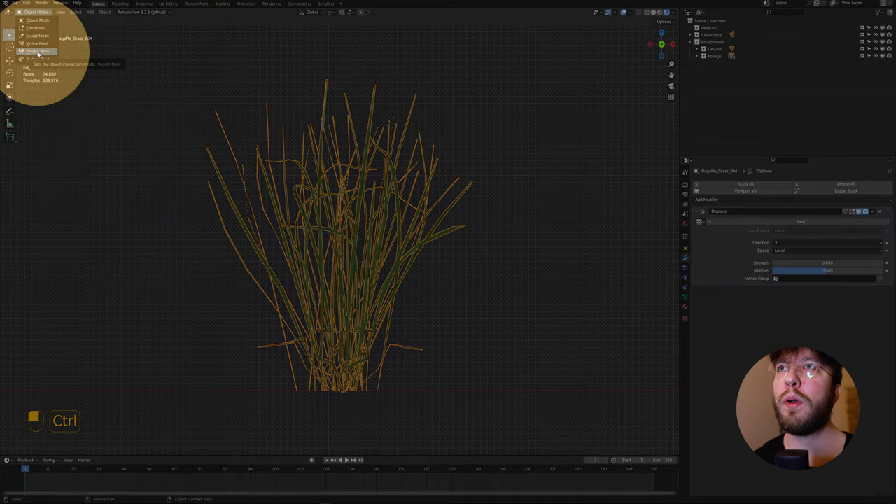
{"action": "left_click", "coordinate": [38, 52]}
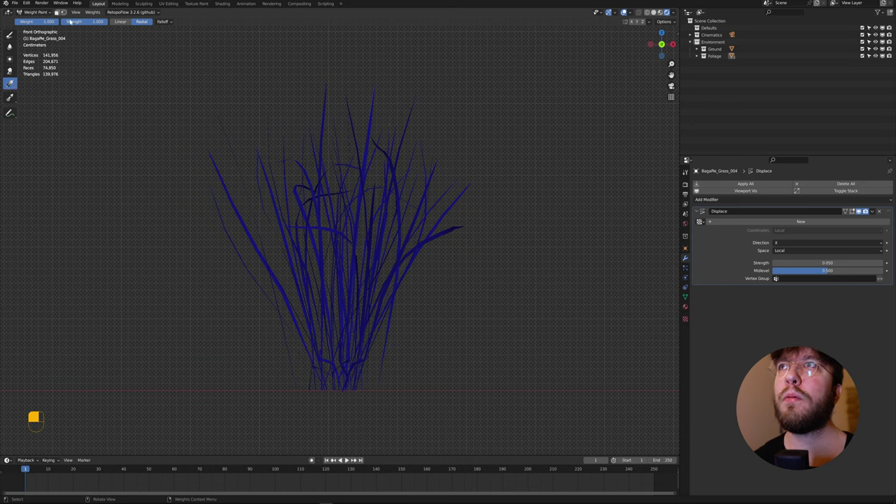
{"action": "left_click", "coordinate": [122, 22]}
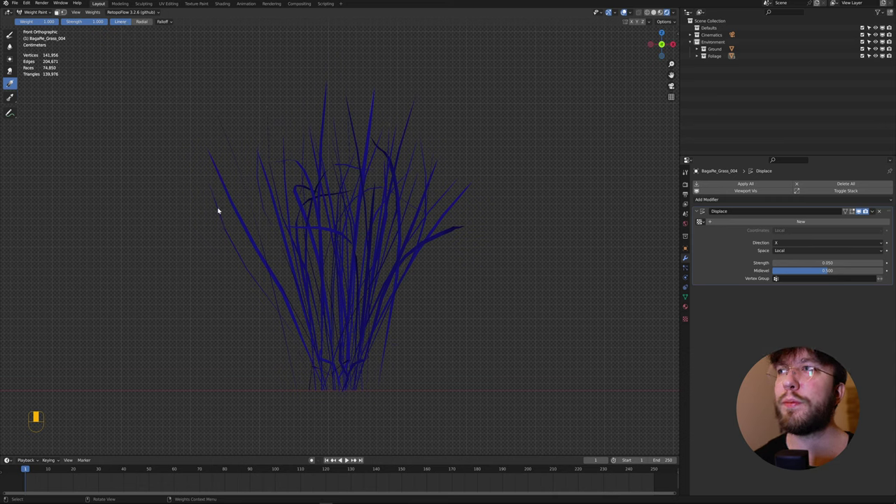
{"action": "left_click_drag", "start_coordinate": [339, 389], "coordinate": [336, 65]}
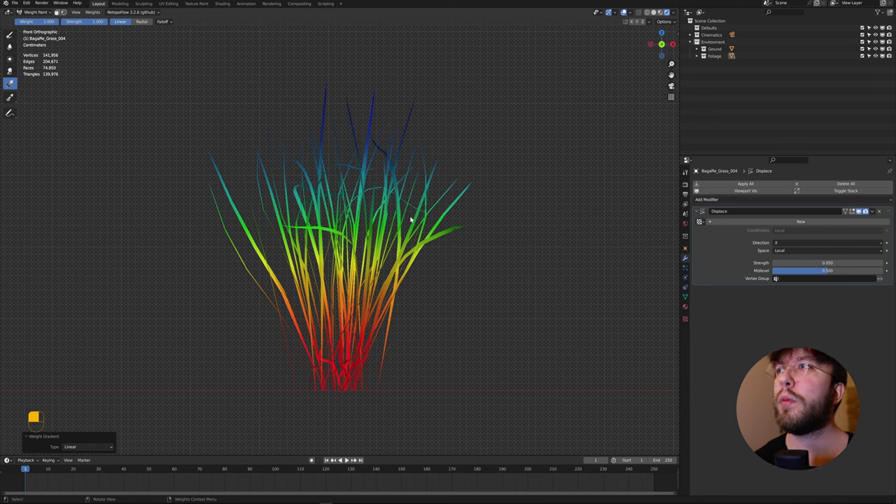
{"action": "left_click", "coordinate": [34, 12]}
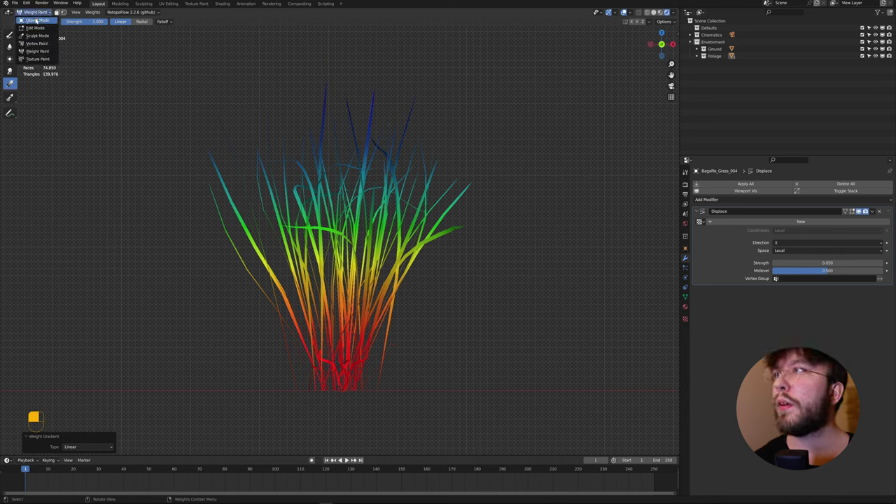
{"action": "left_click", "coordinate": [36, 20]}
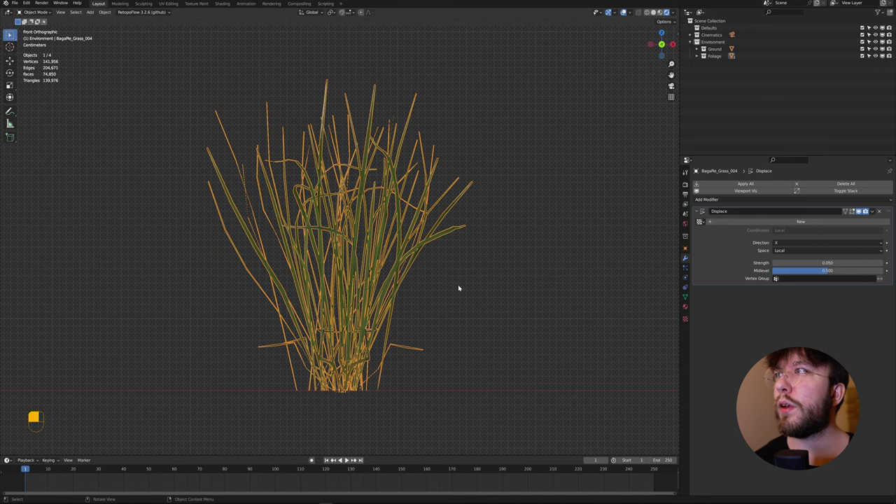
Step: Rename the grass clump's vertex group to Wind and assign it to the Displace modifier
{"action": "left_click", "coordinate": [685, 297]}
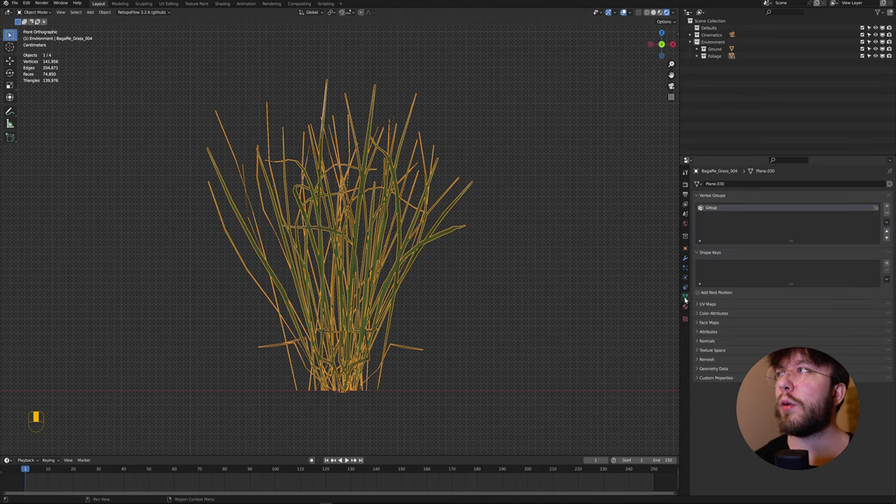
{"action": "double_click", "coordinate": [711, 208]}
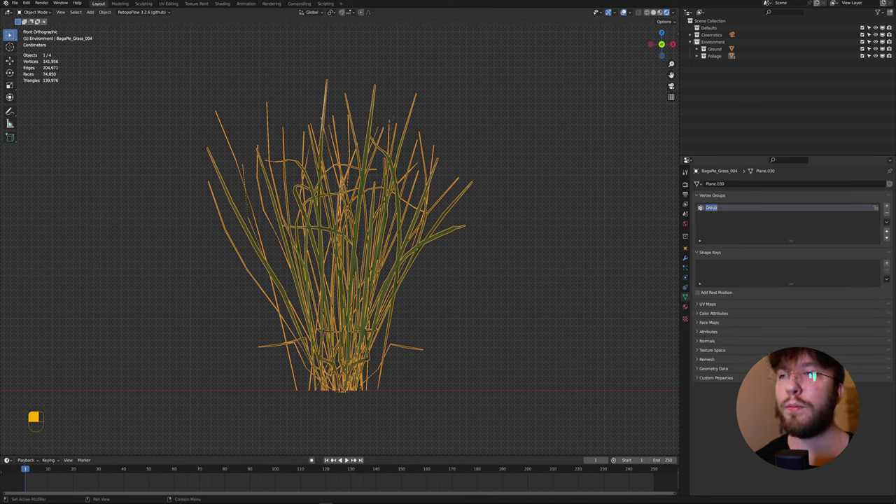
{"action": "type", "text": "Wind"}
{"action": "key", "text": "Return"}
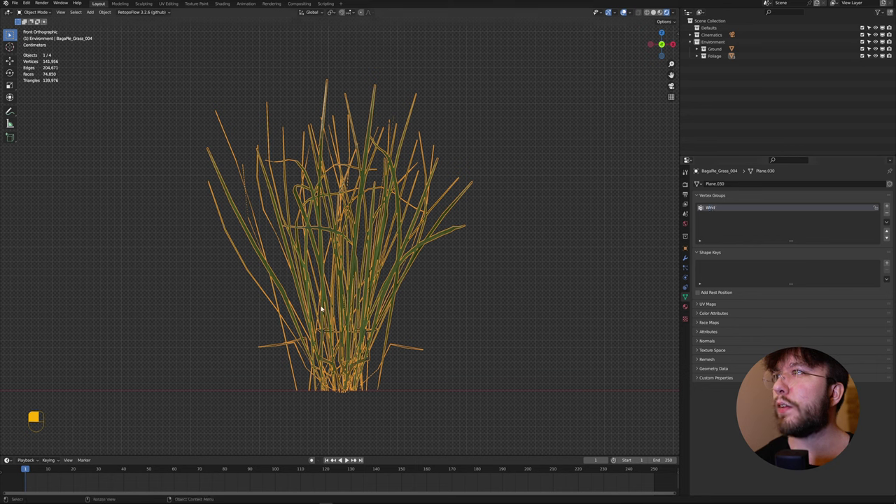
{"action": "left_click", "coordinate": [686, 257]}
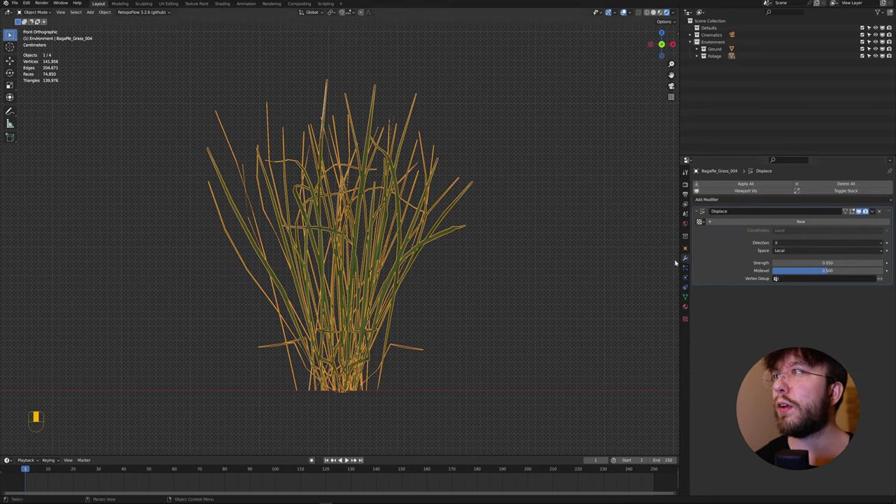
{"action": "left_click", "coordinate": [788, 279]}
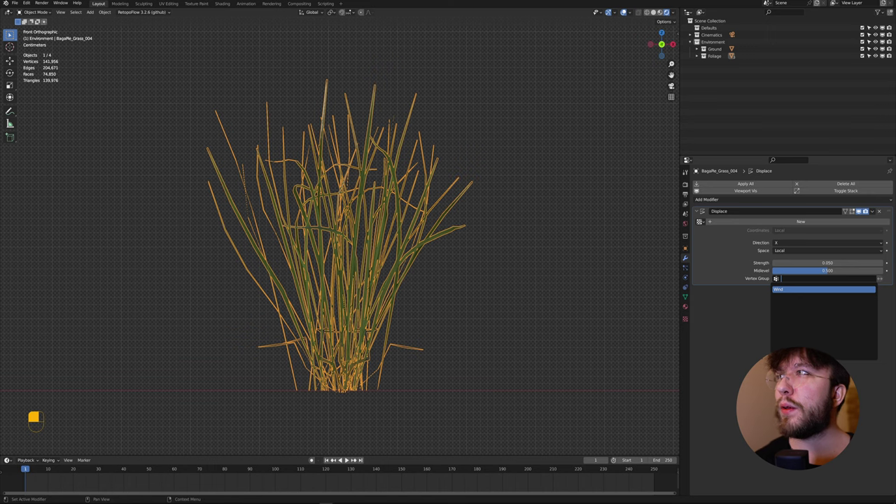
{"action": "left_click", "coordinate": [791, 289]}
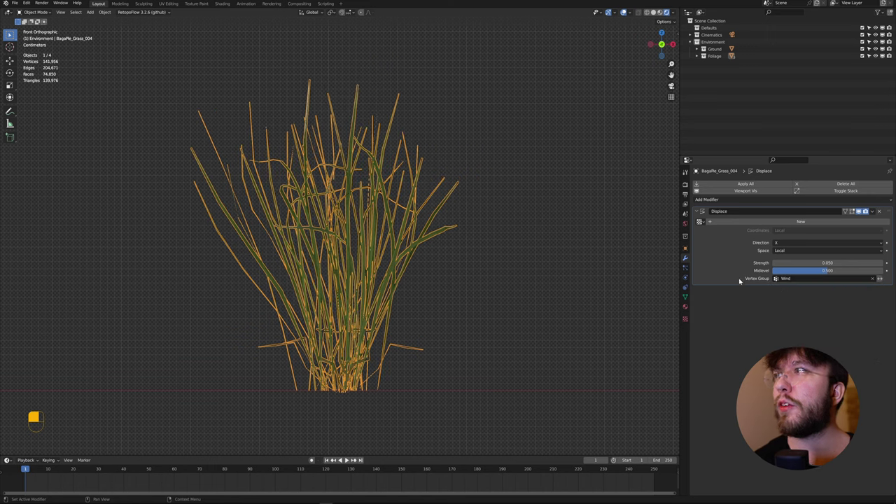
Step: Create a new Displace texture named Wind_Grass and show its texture settings
{"action": "left_click", "coordinate": [781, 222]}
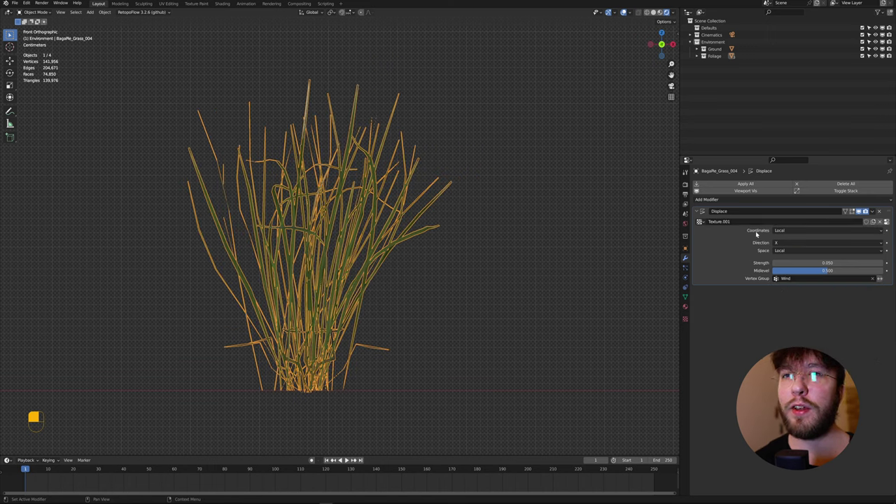
{"action": "double_click", "coordinate": [725, 222]}
{"action": "type", "text": "Wind"}
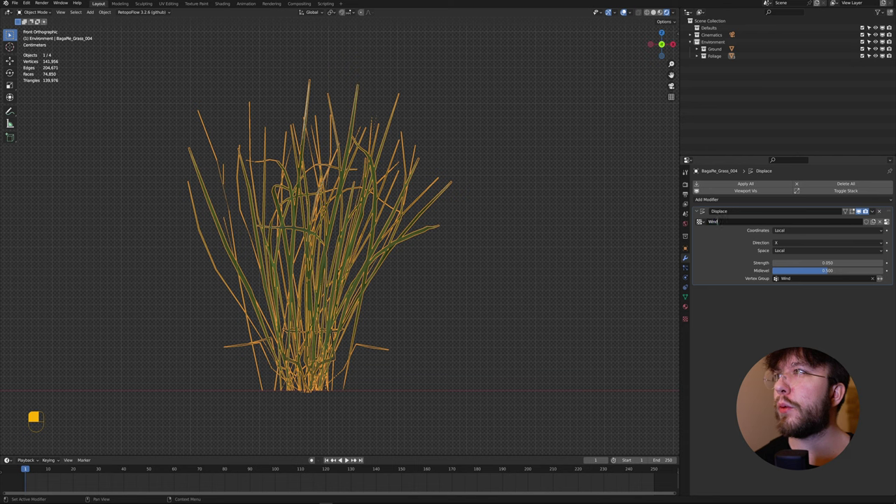
{"action": "type", "text": "_Grass"}
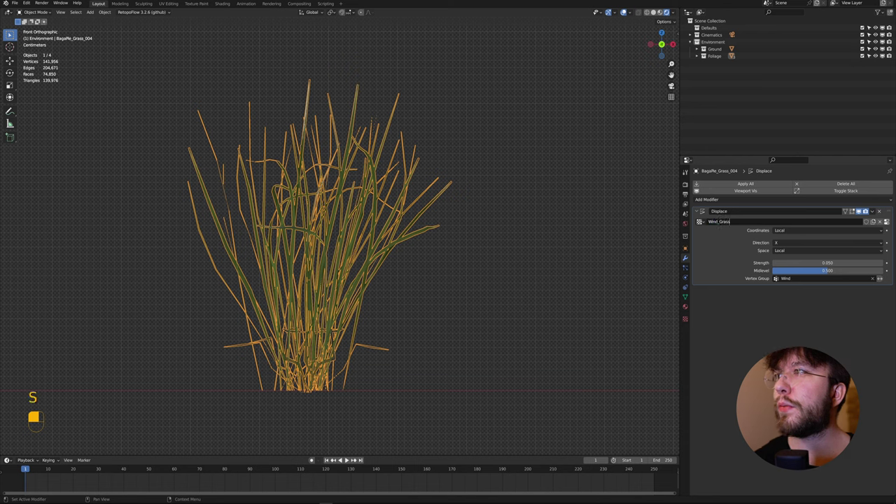
{"action": "key", "text": "Return"}
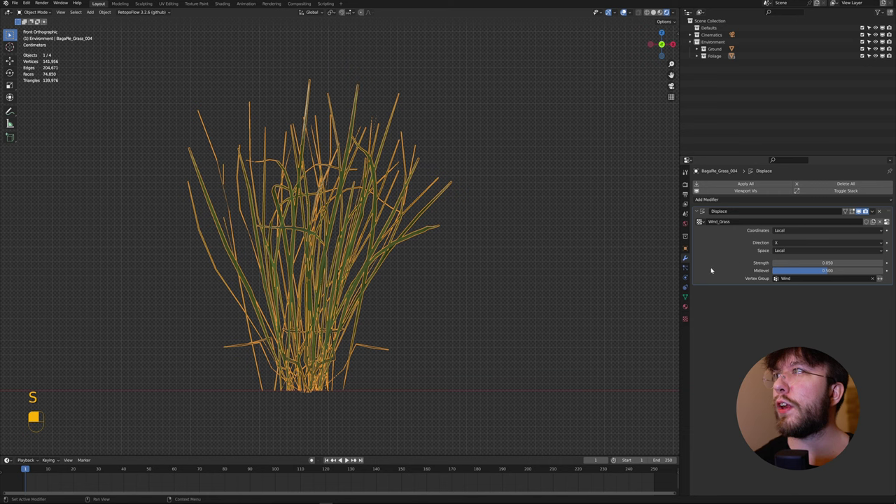
{"action": "left_click", "coordinate": [686, 319]}
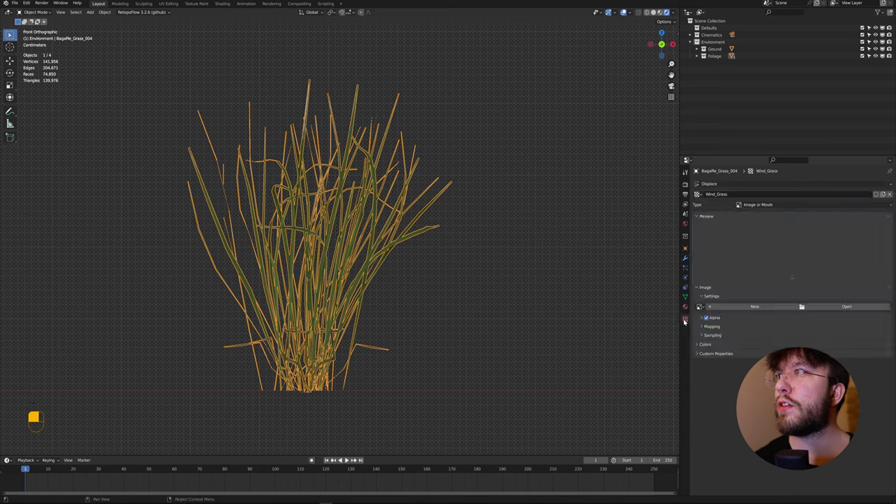
Step: Make Wind_Grass a Clouds texture with Color output instead of Grayscale
{"action": "left_click", "coordinate": [770, 204]}
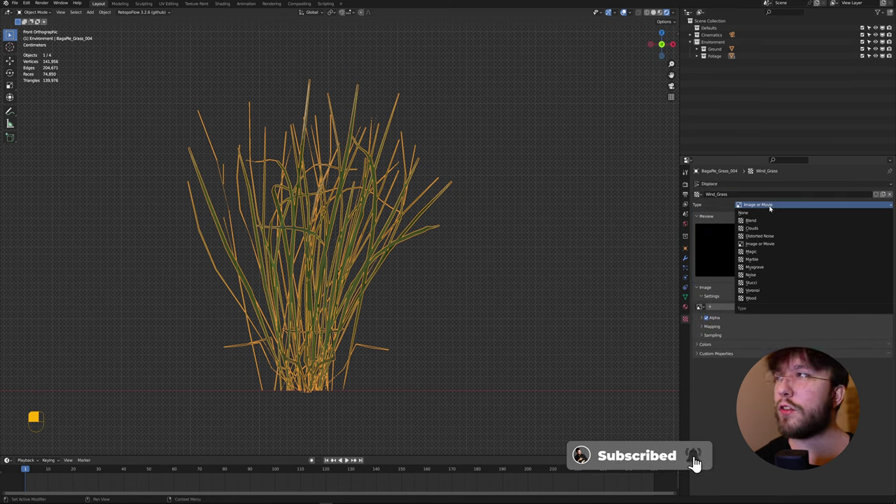
{"action": "left_click", "coordinate": [754, 228]}
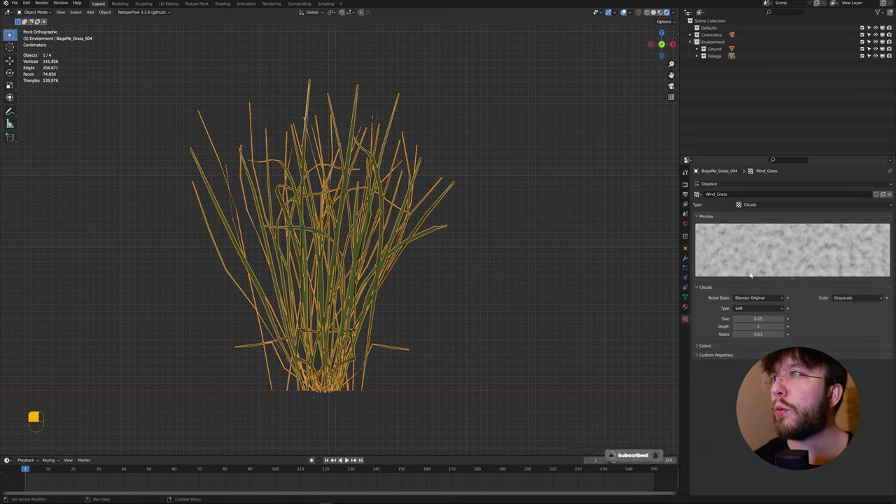
{"action": "left_click", "coordinate": [849, 300]}
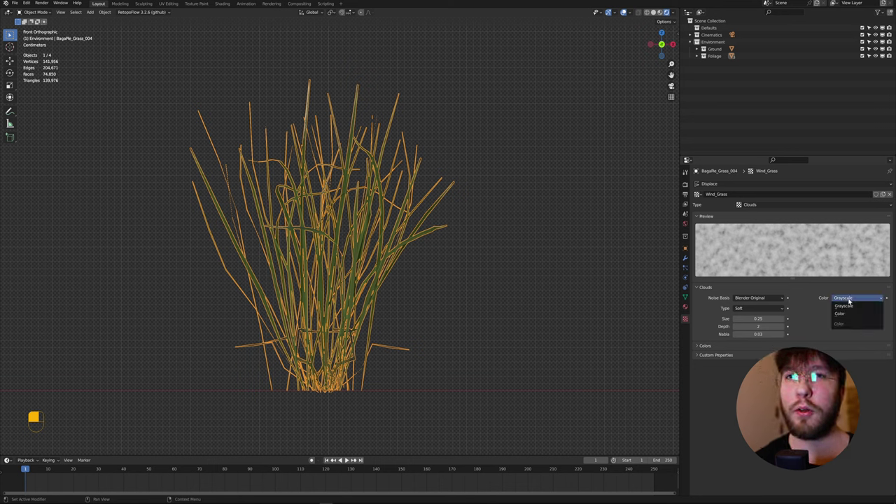
{"action": "left_click", "coordinate": [845, 314]}
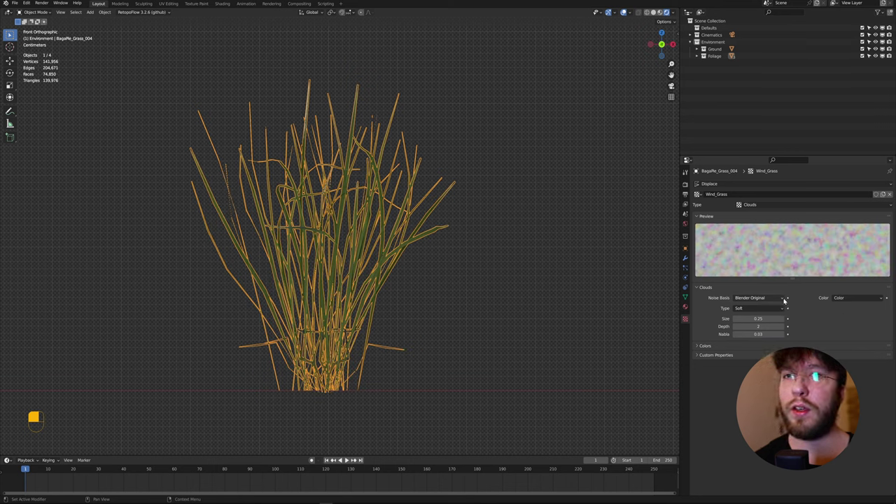
{"action": "left_click", "coordinate": [686, 259]}
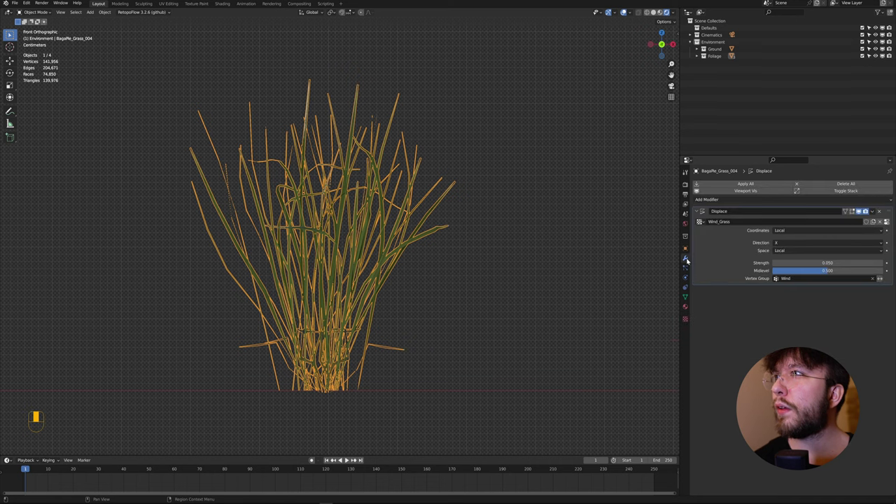
Step: Set the Displace modifier's texture coordinates to Object and deselect the grass clump
{"action": "left_click", "coordinate": [809, 231]}
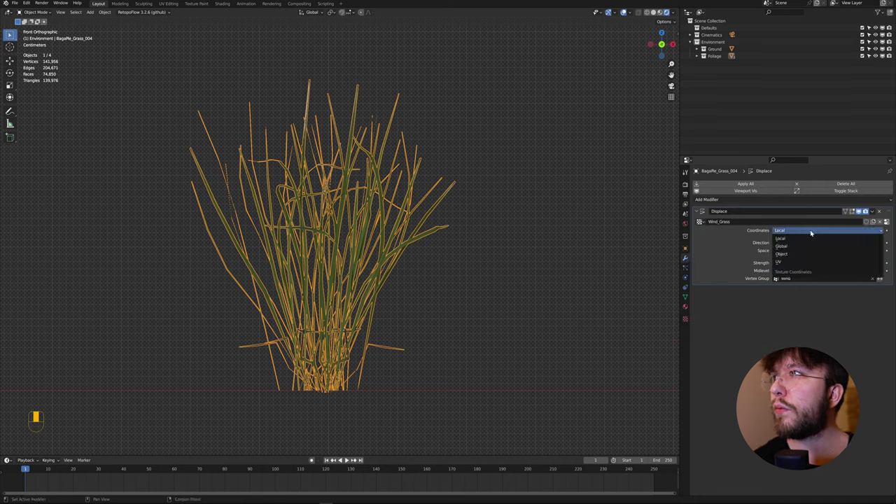
{"action": "left_click", "coordinate": [782, 254]}
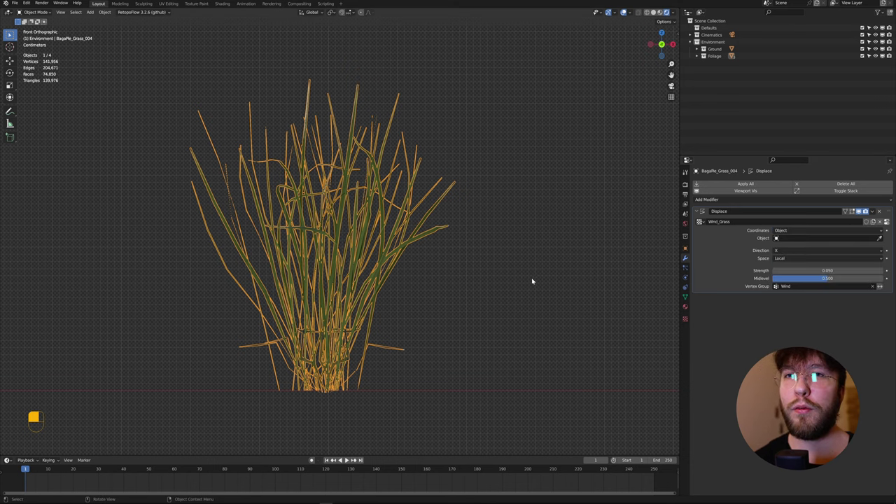
{"action": "key", "text": "alt+a"}
Step: Add a Plain Axes empty at the scene origin and orbit out to show the whole bush
{"action": "middle_click_drag", "start_coordinate": [542, 264], "coordinate": [570, 290]}
{"action": "scroll", "coordinate": [525, 282], "scroll_direction": "down", "scroll_amount": 3}
{"action": "scroll", "coordinate": [465, 285], "scroll_direction": "up", "scroll_amount": 2}
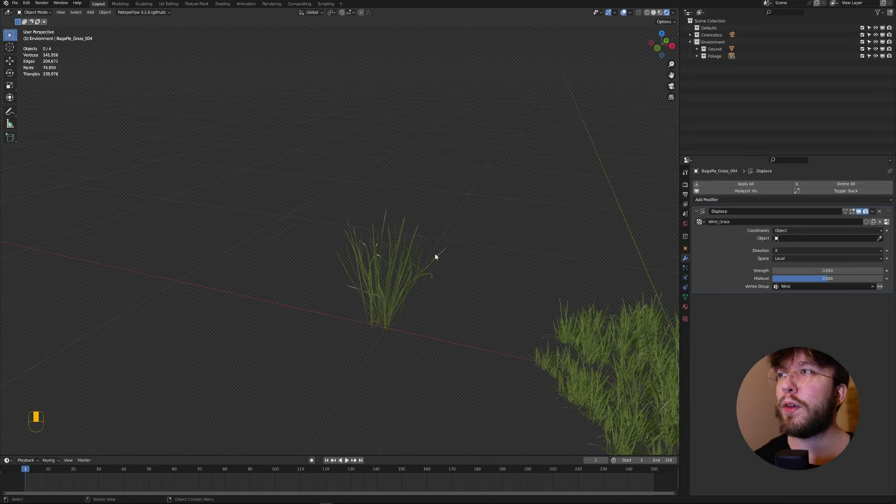
{"action": "key", "text": "shift+a"}
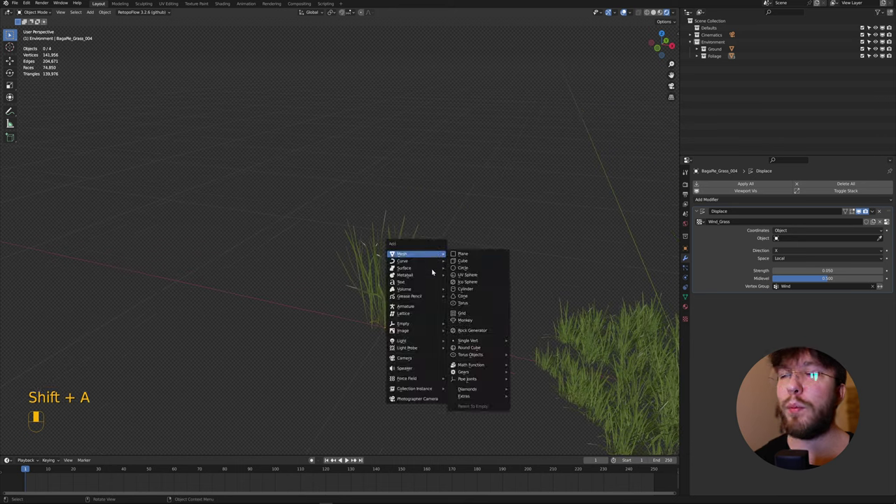
{"action": "mouse_move", "coordinate": [425, 324]}
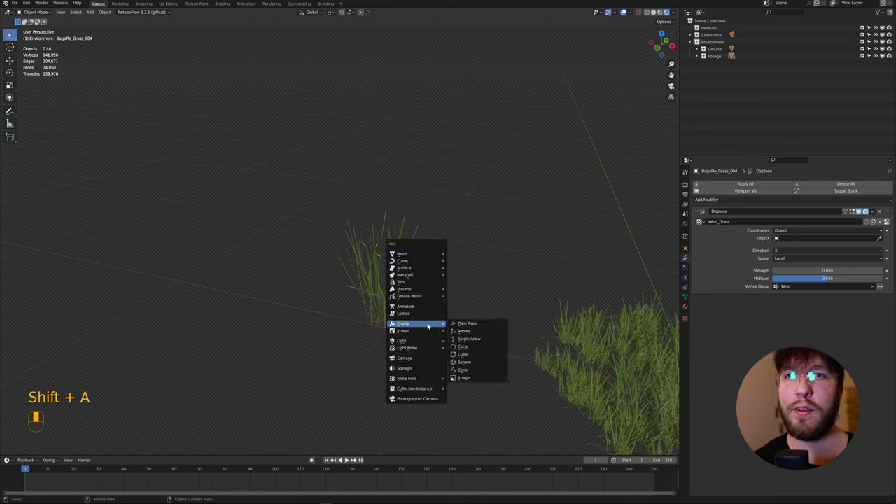
{"action": "left_click", "coordinate": [473, 325]}
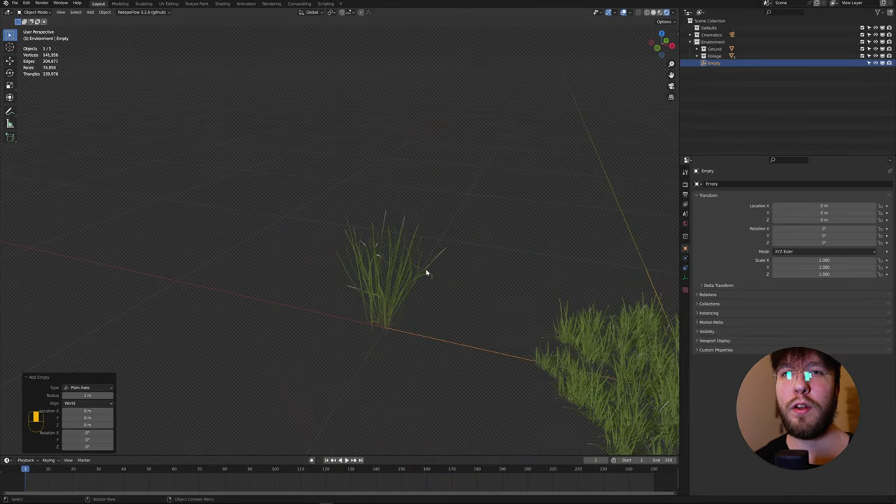
{"action": "scroll", "coordinate": [426, 270], "scroll_direction": "down", "scroll_amount": 3}
{"action": "scroll", "coordinate": [455, 276], "scroll_direction": "down", "scroll_amount": 1}
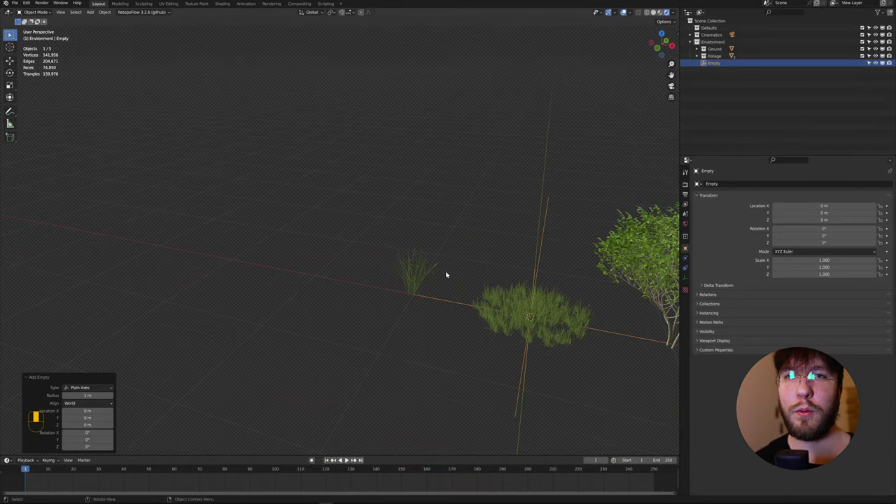
{"action": "middle_click_drag", "start_coordinate": [446, 275], "coordinate": [336, 242]}
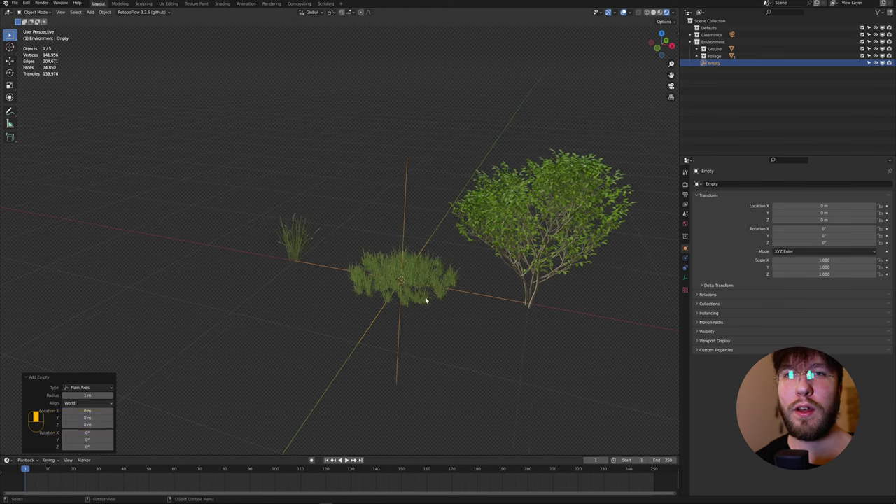
Step: Drive the Empty's X location with the expression #frame/80 in the side panel
{"action": "key", "text": "g"}
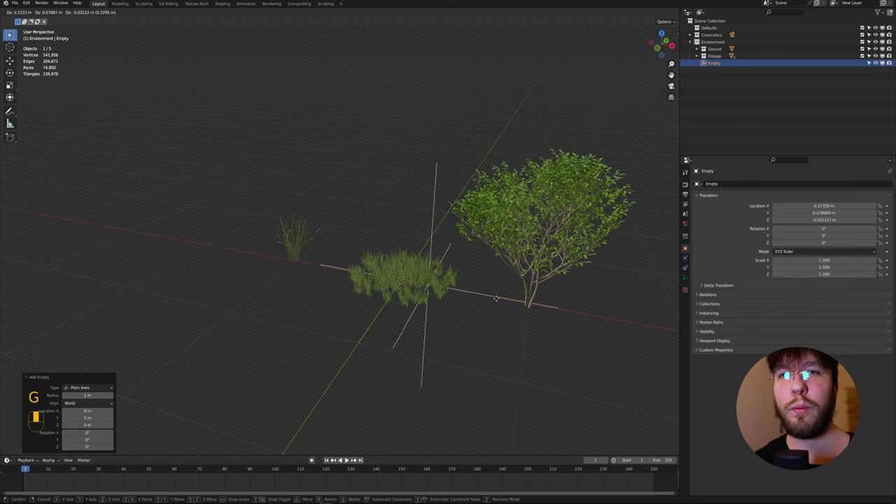
{"action": "right_click", "coordinate": [492, 295]}
{"action": "key", "text": "n"}
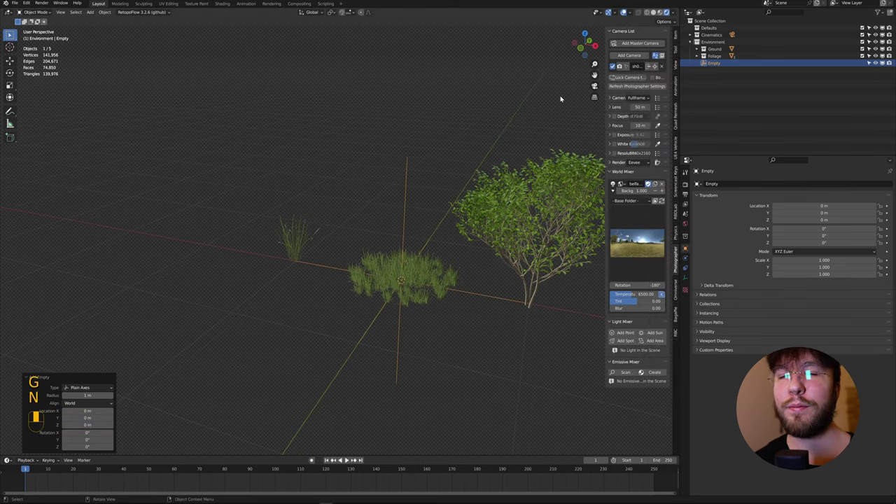
{"action": "left_click", "coordinate": [676, 35]}
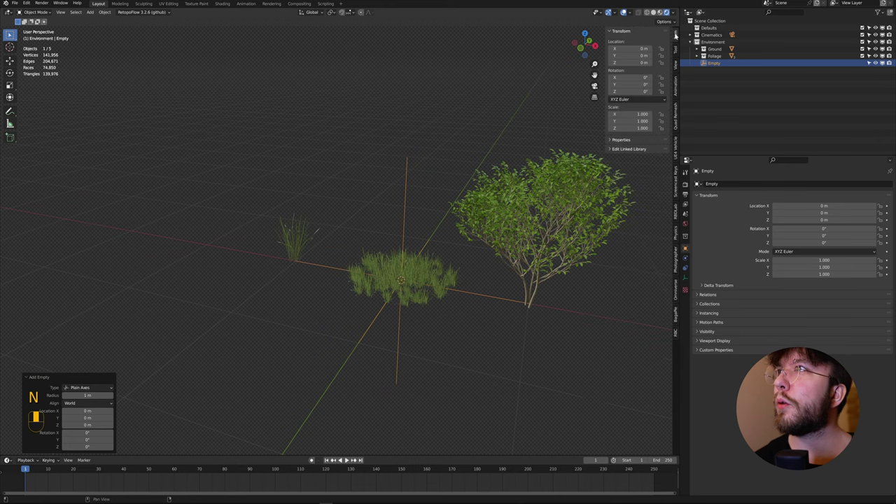
{"action": "left_click", "coordinate": [626, 48]}
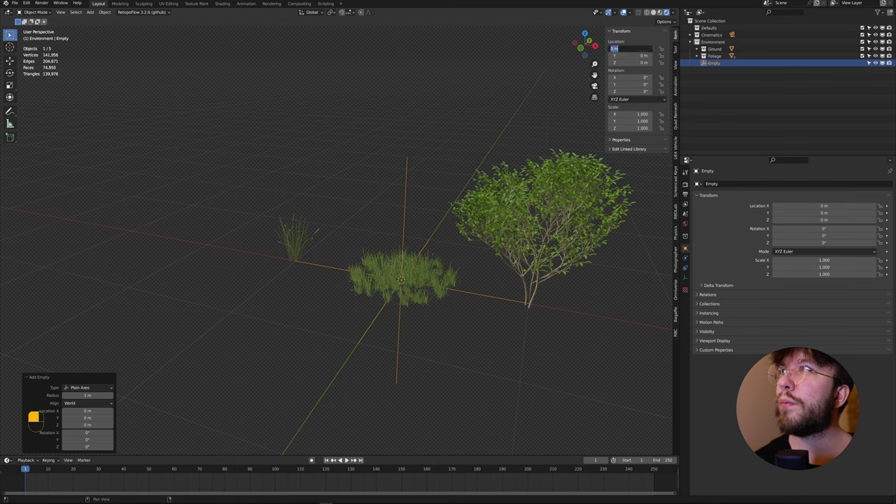
{"action": "type", "text": "#frame"}
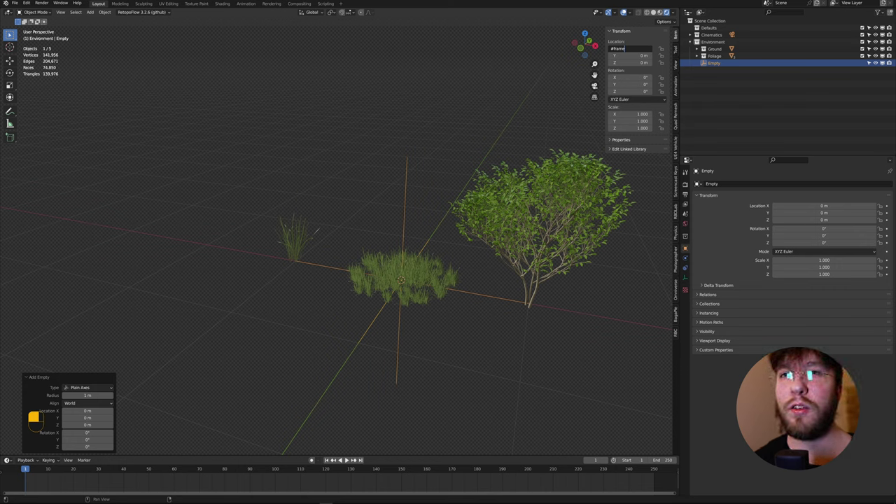
{"action": "key", "text": "shift"}
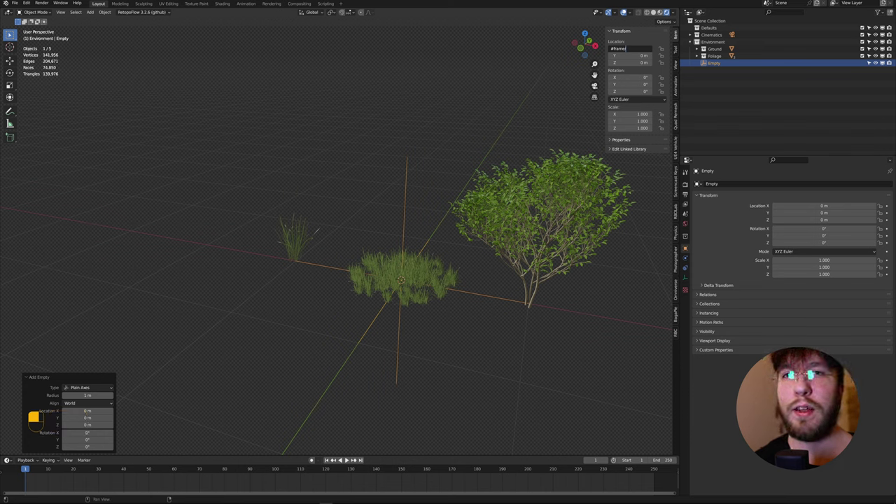
{"action": "key", "text": "Return"}
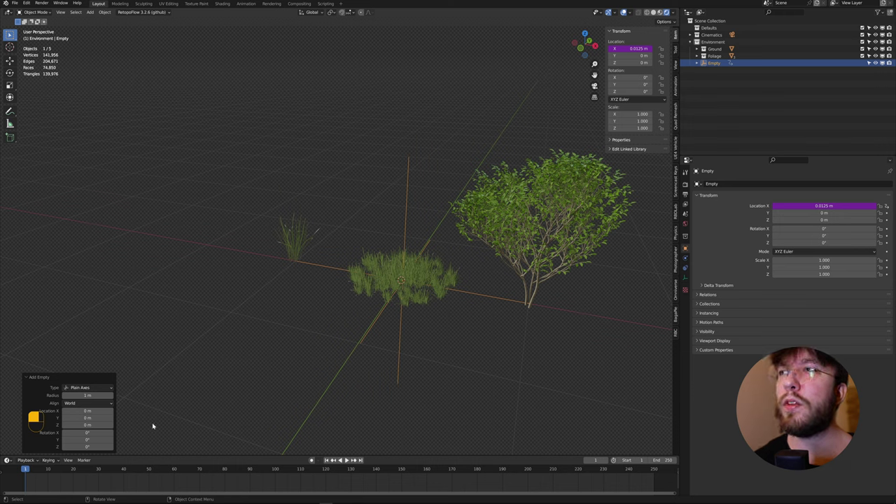
Step: Scrub the timeline to watch the Empty slide along X, then select the grass clump
{"action": "left_click_drag", "start_coordinate": [51, 474], "coordinate": [29, 428]}
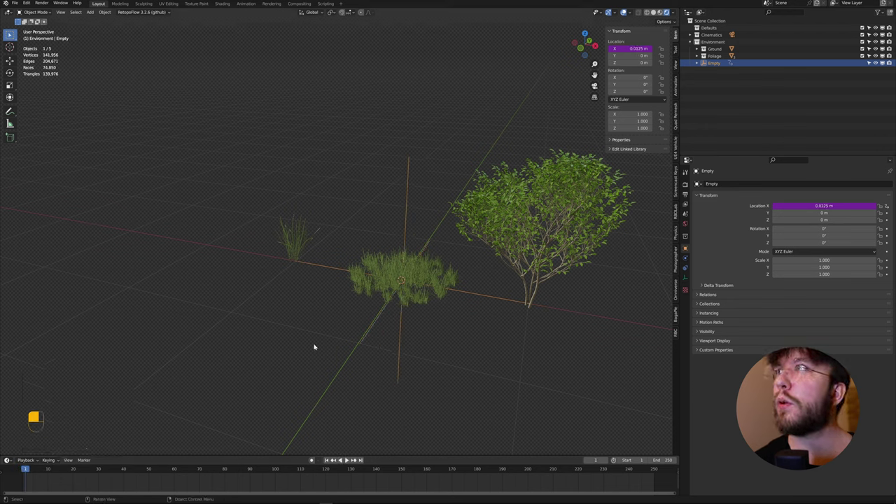
{"action": "left_click", "coordinate": [293, 250]}
{"action": "scroll", "coordinate": [296, 264], "scroll_direction": "up", "scroll_amount": 5}
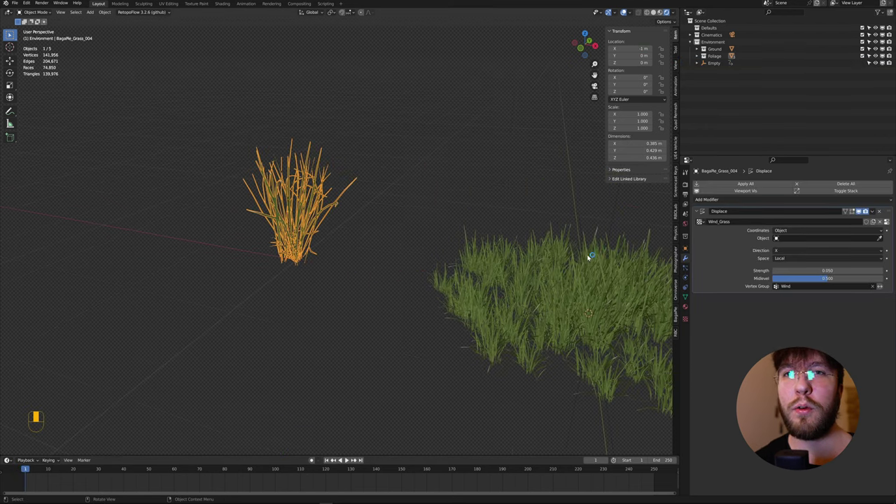
Step: Rename the Empty to Wind and move it into the Foliage collection
{"action": "left_click", "coordinate": [714, 63]}
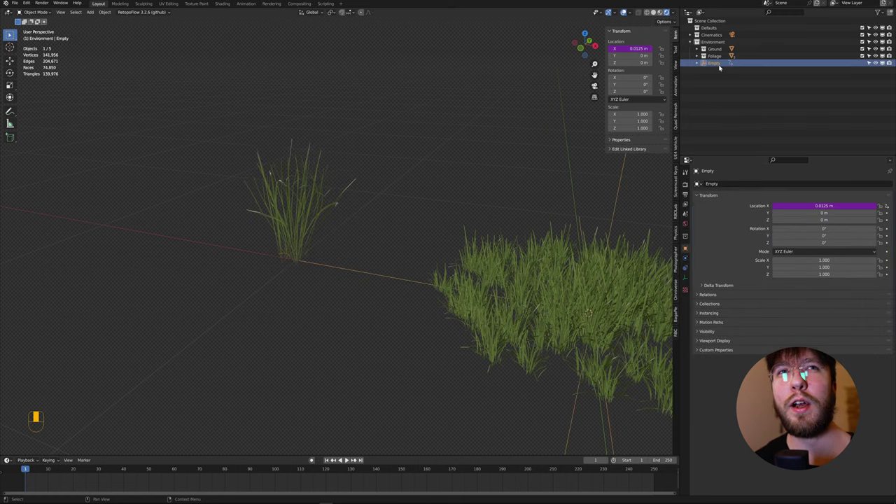
{"action": "double_click", "coordinate": [716, 65]}
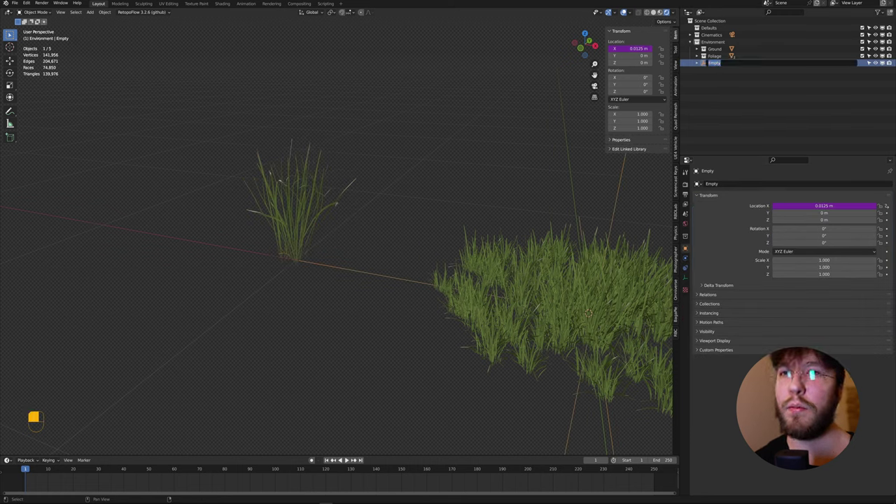
{"action": "type", "text": "Wind"}
{"action": "key", "text": "Return"}
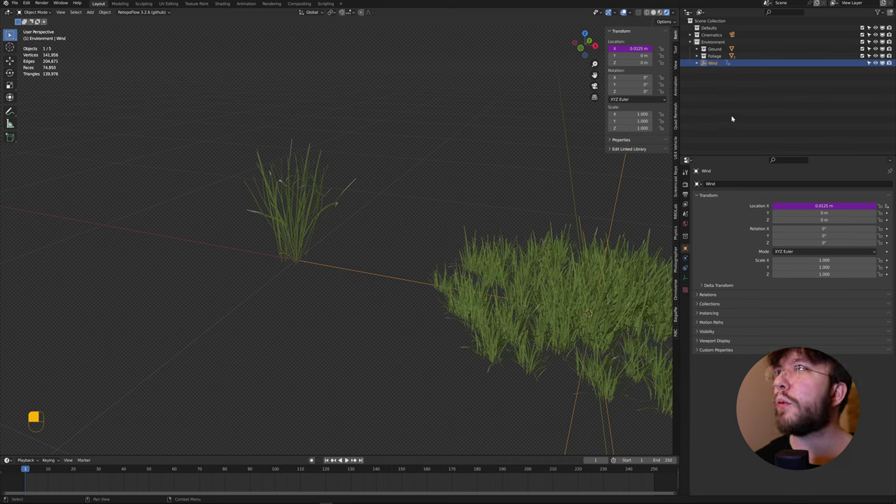
{"action": "left_click_drag", "start_coordinate": [714, 64], "coordinate": [705, 56]}
{"action": "left_click", "coordinate": [697, 56]}
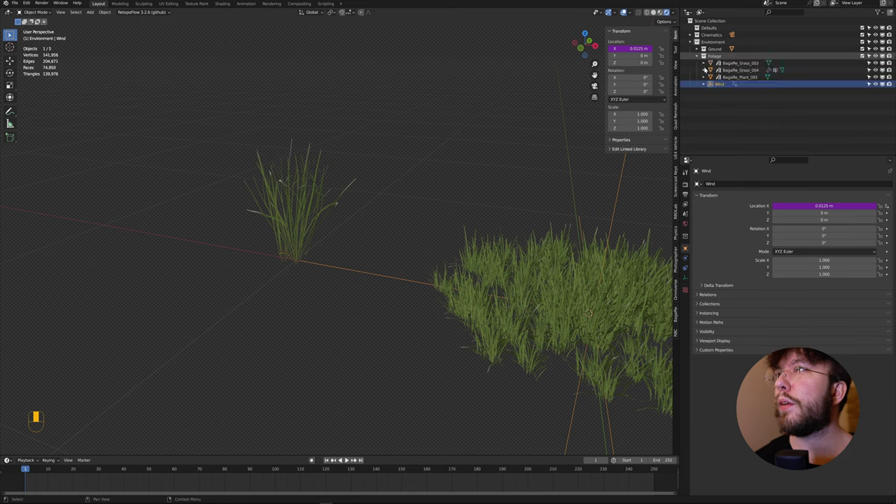
Step: Set Wind as the grass clump's Displace modifier control object
{"action": "left_click", "coordinate": [285, 211]}
{"action": "left_click", "coordinate": [867, 239]}
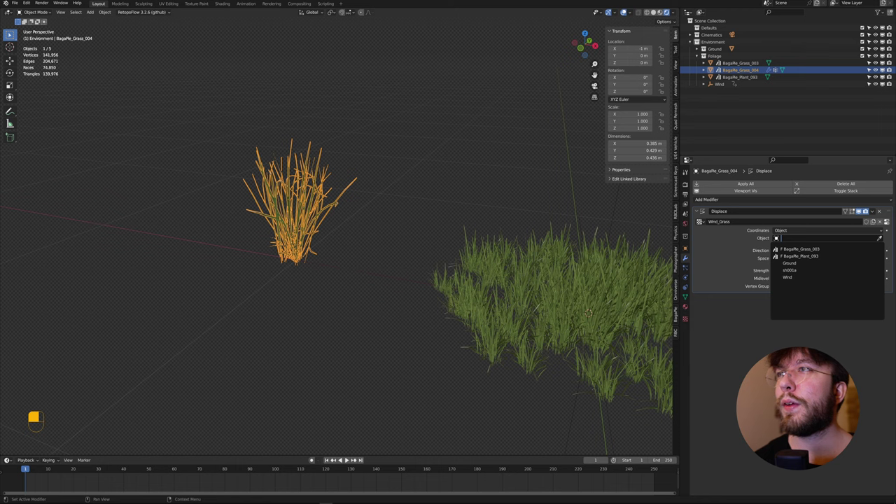
{"action": "left_click", "coordinate": [826, 277]}
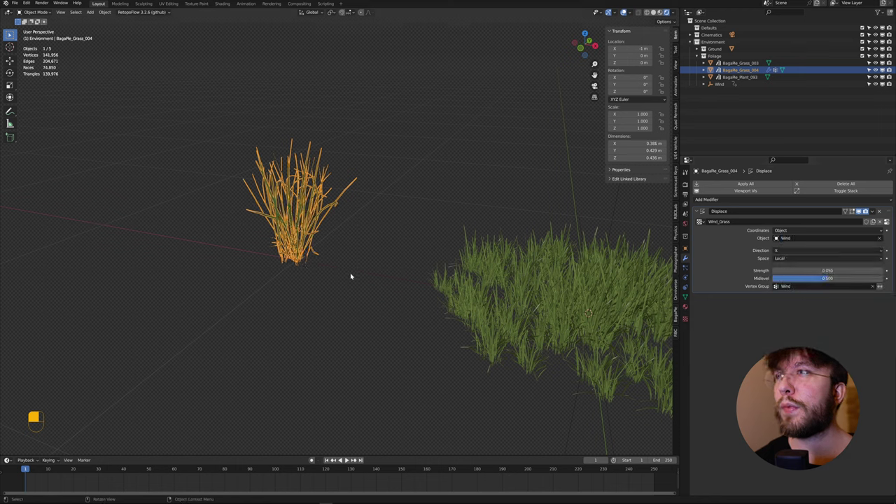
Step: Centre the grass clump in front view and play the animation briefly to preview the sway
{"action": "key", "text": "KP_1"}
{"action": "scroll", "coordinate": [349, 261], "scroll_direction": "up", "scroll_amount": 3}
{"action": "middle_click_drag", "start_coordinate": [324, 244], "coordinate": [460, 314], "text": "shift"}
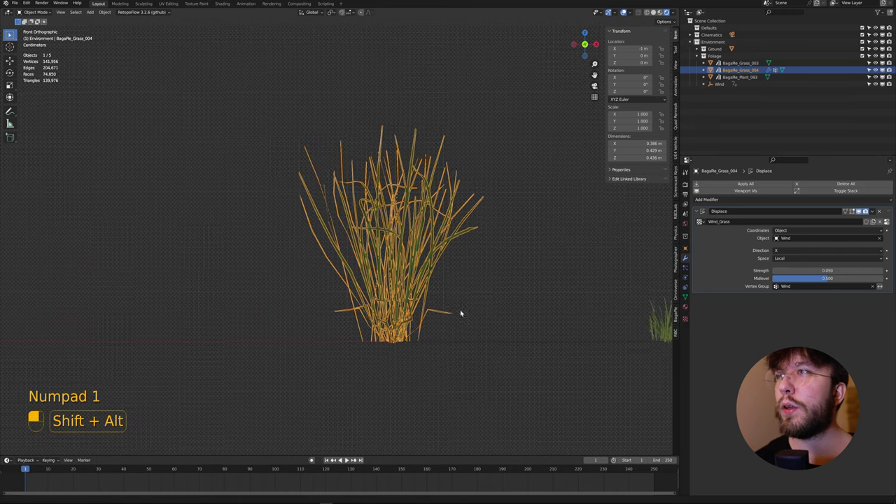
{"action": "left_click", "coordinate": [441, 366]}
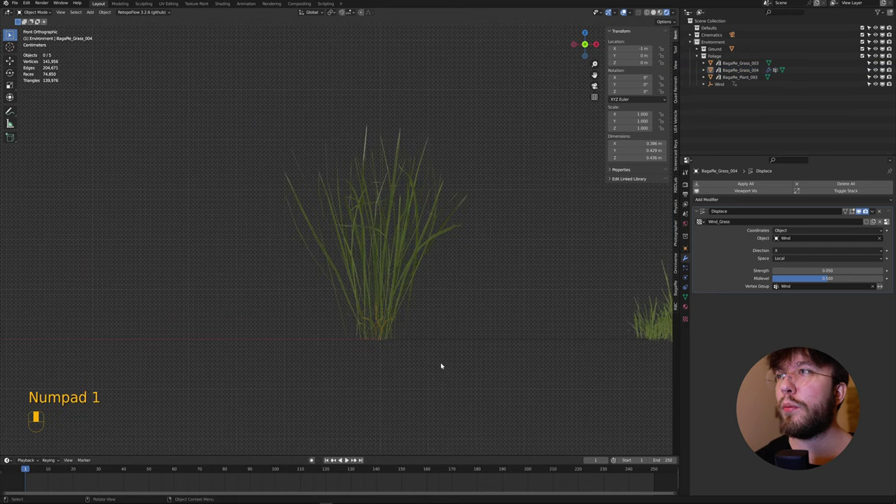
{"action": "left_click", "coordinate": [349, 460]}
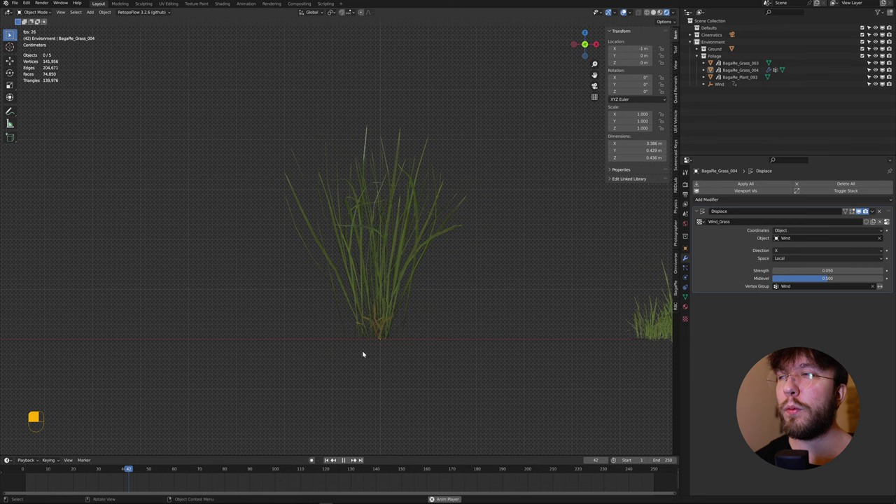
{"action": "left_click", "coordinate": [345, 460]}
Step: Invert the Wind vertex group on the Displace modifier and replay the animation from frame 1
{"action": "left_click", "coordinate": [372, 272]}
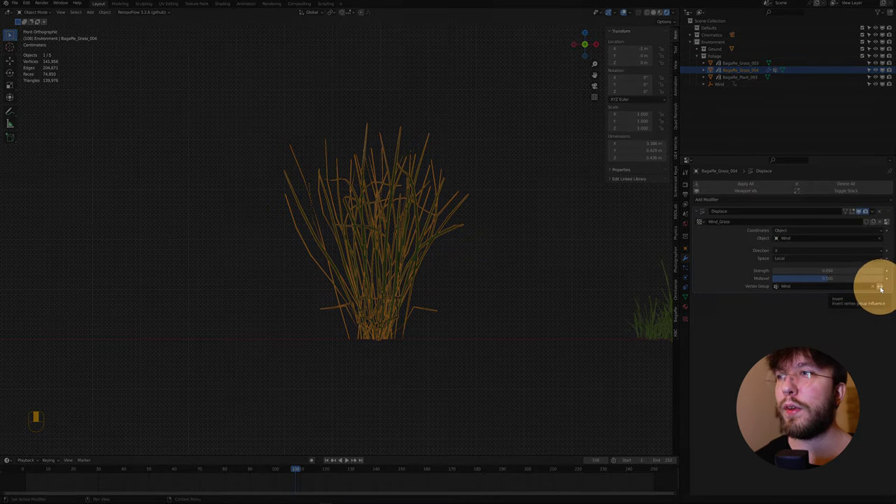
{"action": "left_click", "coordinate": [881, 287]}
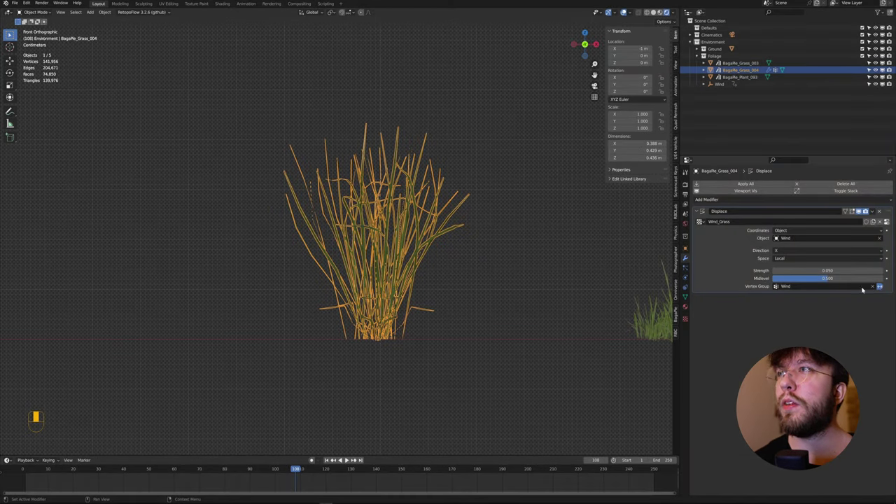
{"action": "left_click", "coordinate": [328, 460]}
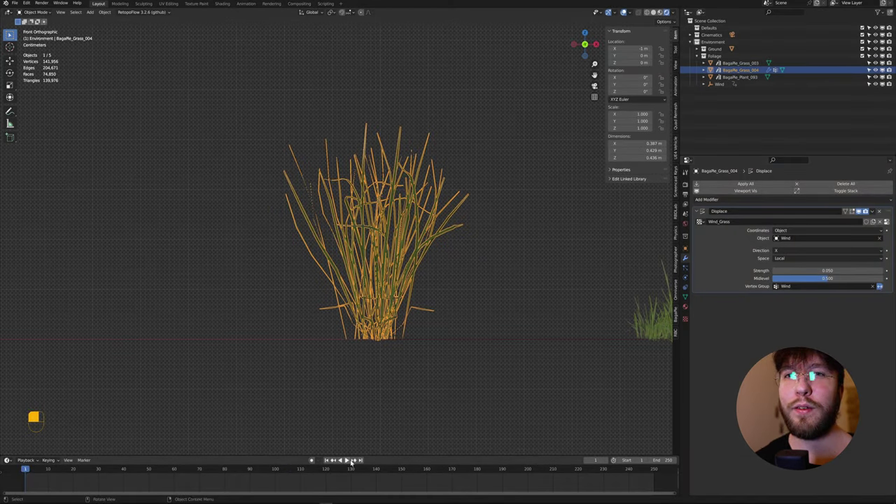
{"action": "left_click", "coordinate": [348, 460]}
{"action": "left_click", "coordinate": [462, 386]}
{"action": "mouse_move", "coordinate": [462, 385]}
{"action": "middle_mouse_down", "text": "alt"}
{"action": "mouse_move", "coordinate": [485, 386]}
{"action": "mouse_move", "coordinate": [462, 394]}
{"action": "middle_mouse_up", "text": "alt"}
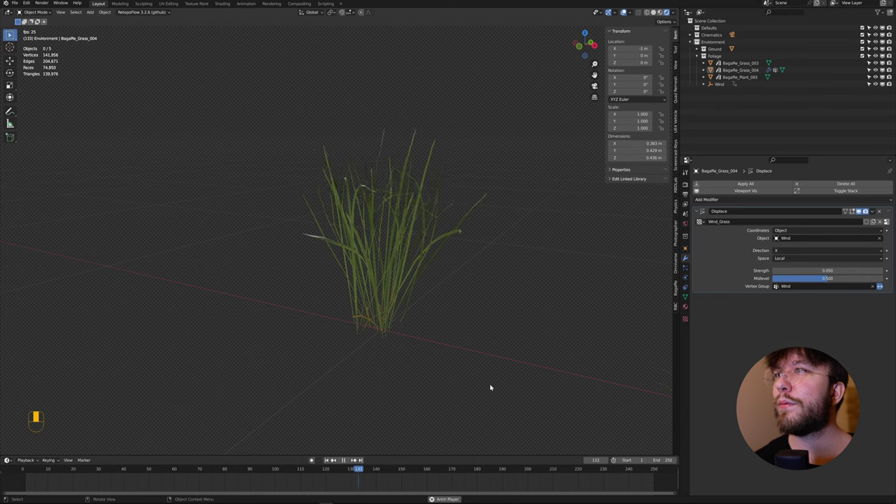
{"action": "middle_click_drag", "start_coordinate": [490, 388], "coordinate": [528, 381], "text": "alt"}
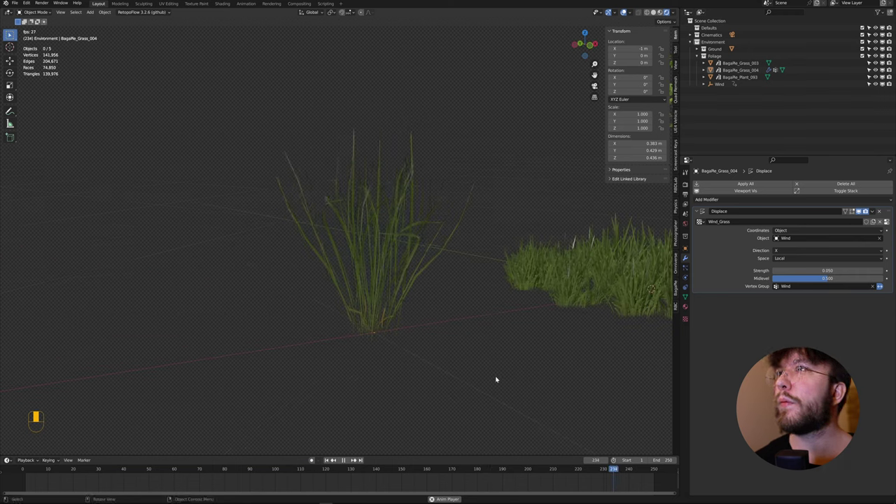
{"action": "key", "text": "space"}
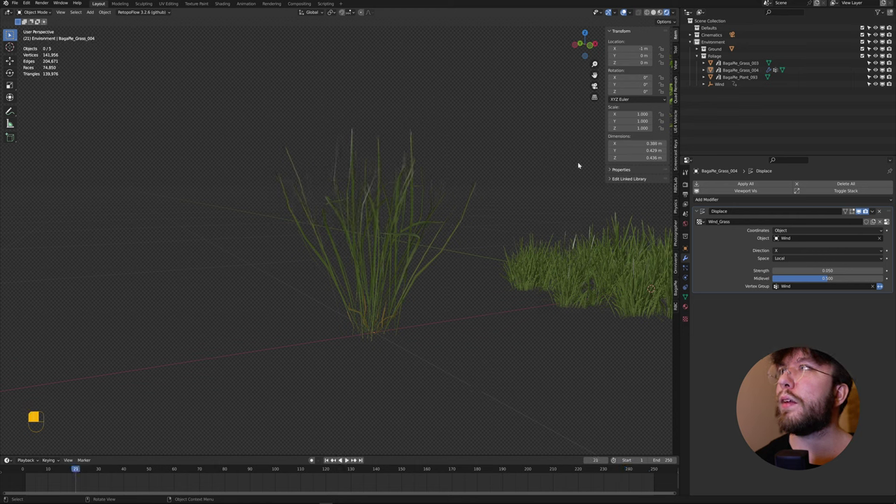
{"action": "left_click", "coordinate": [719, 84]}
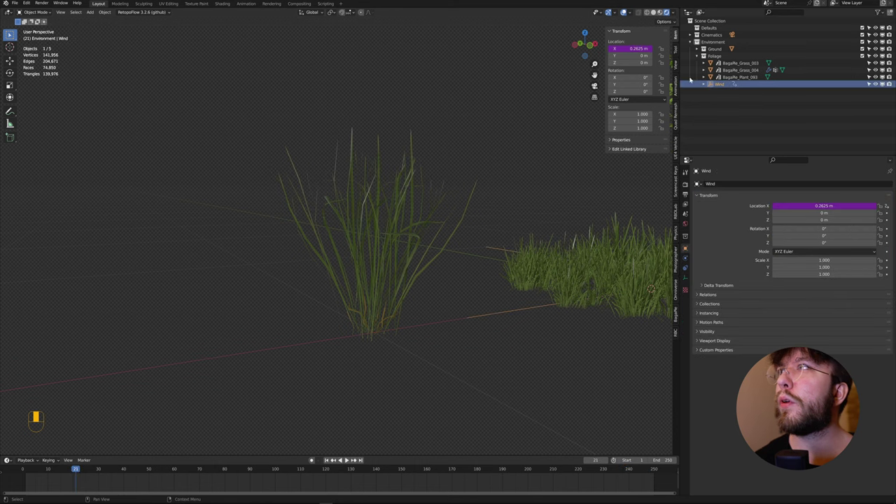
{"action": "left_click", "coordinate": [326, 460]}
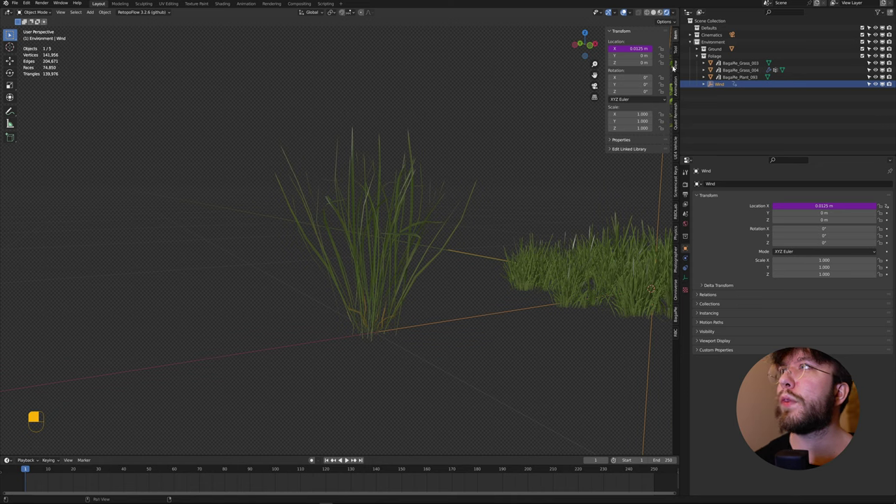
{"action": "left_click", "coordinate": [630, 48]}
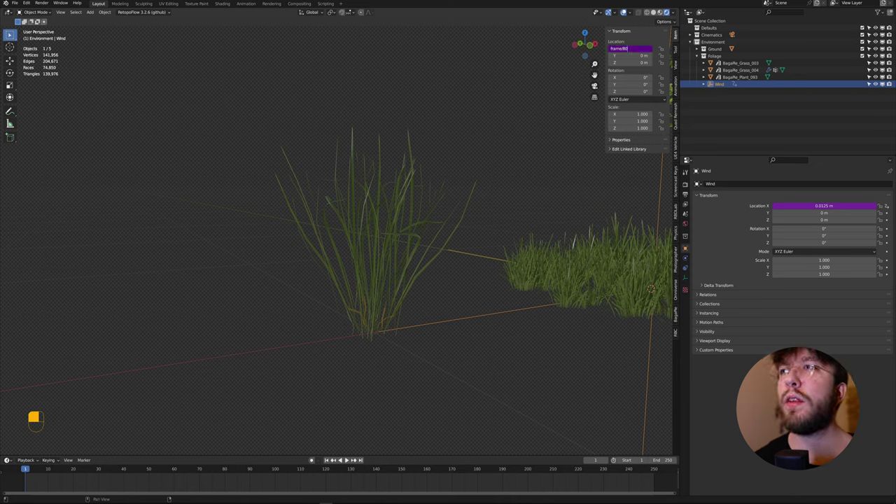
{"action": "key", "text": "BackSpace"}
{"action": "key", "text": "BackSpace"}
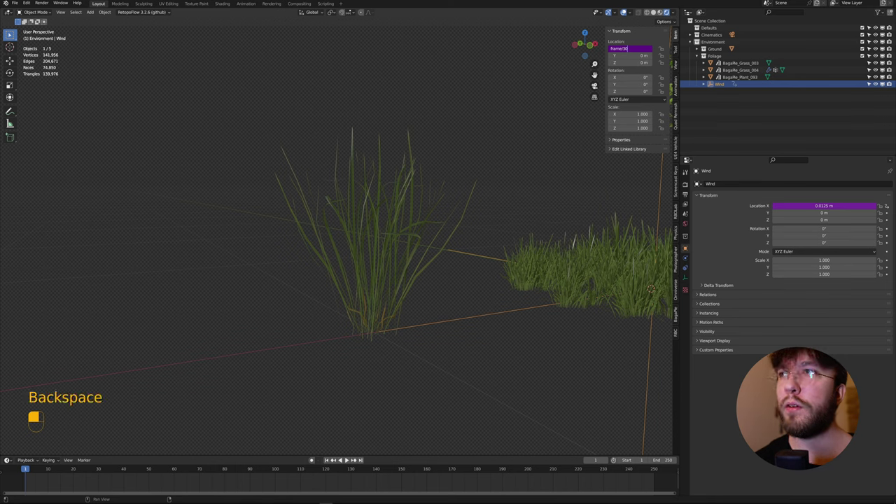
{"action": "type", "text": "30"}
{"action": "key", "text": "Return"}
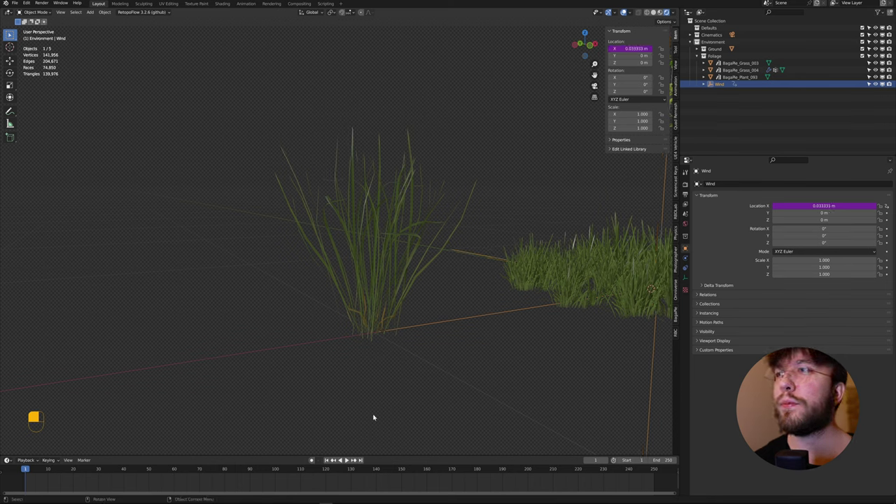
{"action": "left_click", "coordinate": [352, 461]}
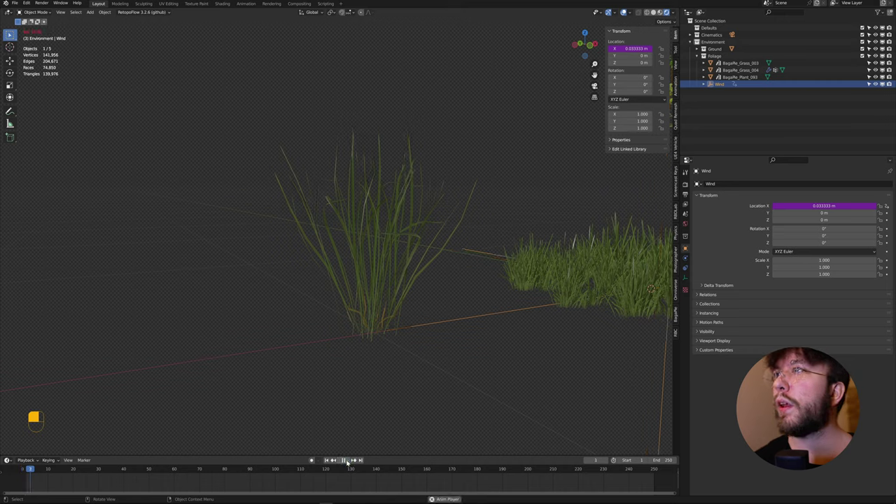
{"action": "middle_click_drag", "start_coordinate": [434, 406], "coordinate": [415, 406], "text": "alt"}
{"action": "left_click", "coordinate": [308, 233]}
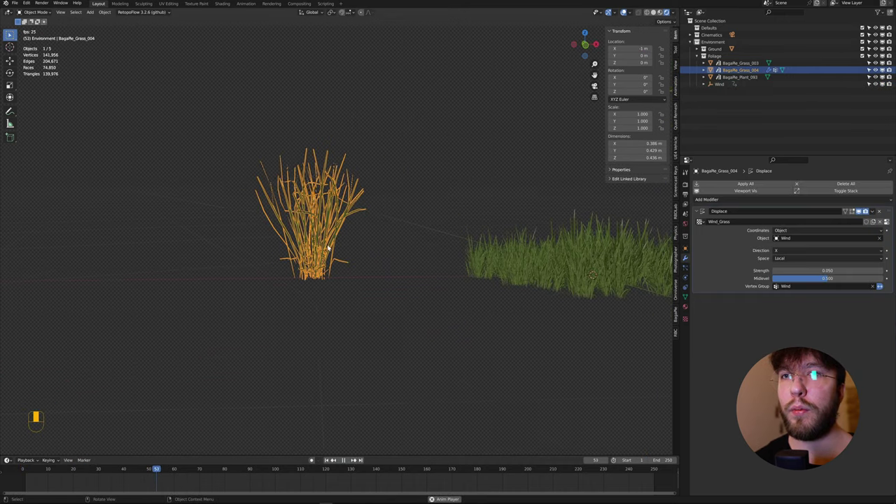
{"action": "key", "text": "f"}
{"action": "left_click", "coordinate": [455, 330]}
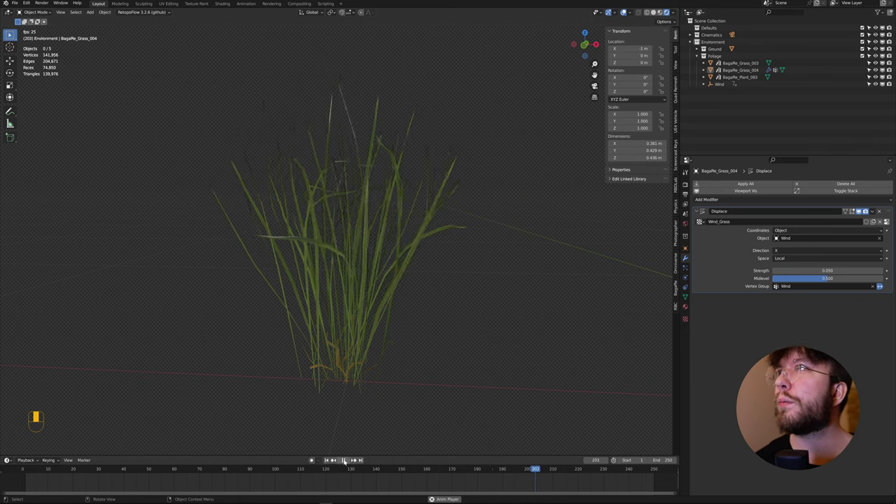
{"action": "left_click", "coordinate": [343, 460]}
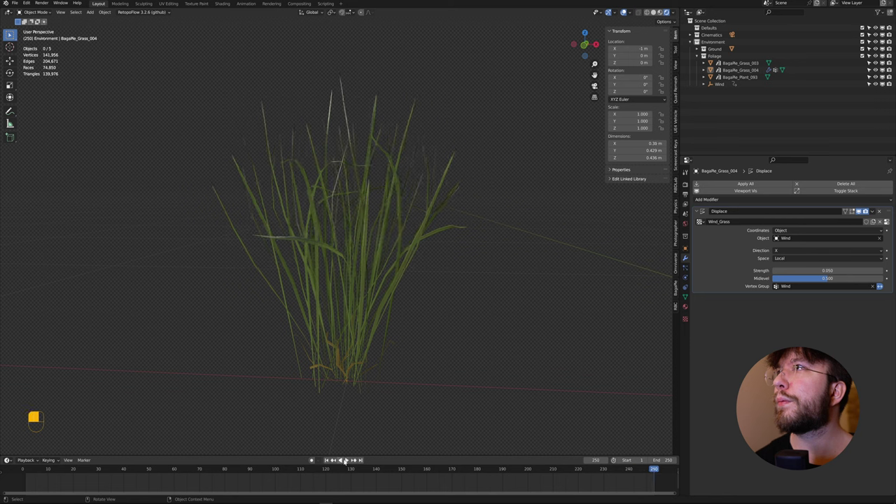
{"action": "left_click", "coordinate": [329, 460]}
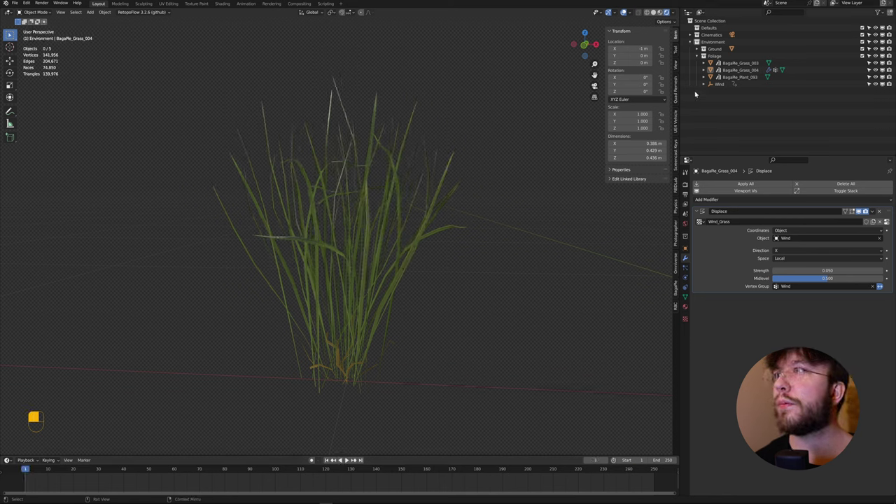
{"action": "left_click", "coordinate": [719, 84]}
{"action": "left_click", "coordinate": [630, 48]}
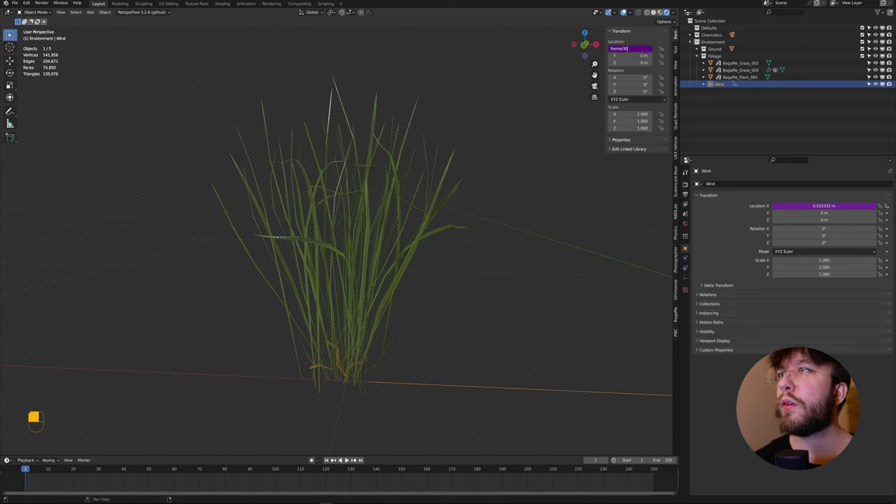
{"action": "key", "text": "BackSpace"}
{"action": "key", "text": "BackSpace"}
{"action": "key", "text": "BackSpace"}
{"action": "type", "text": "/80"}
{"action": "key", "text": "Return"}
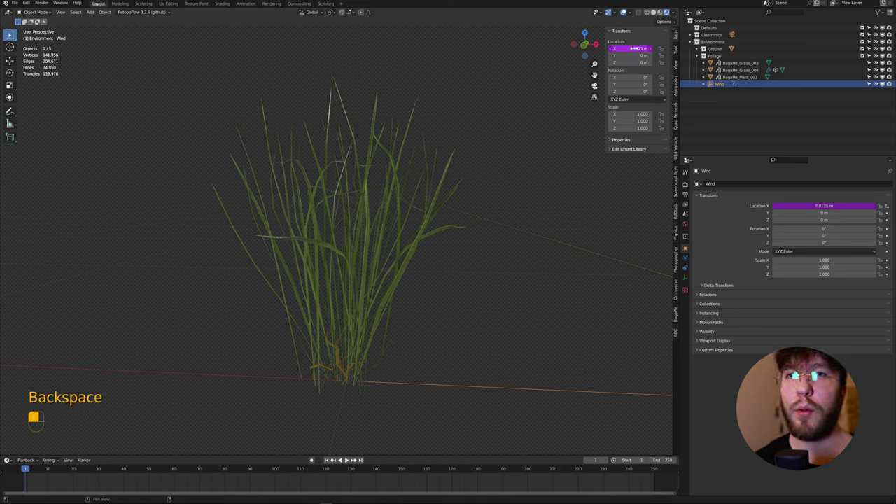
{"action": "middle_click_drag", "start_coordinate": [504, 161], "coordinate": [532, 214]}
Step: In front view, weight-paint a gradient on BagaPie_Grass_003 from full at the base to zero at the tips
{"action": "left_click", "coordinate": [532, 214]}
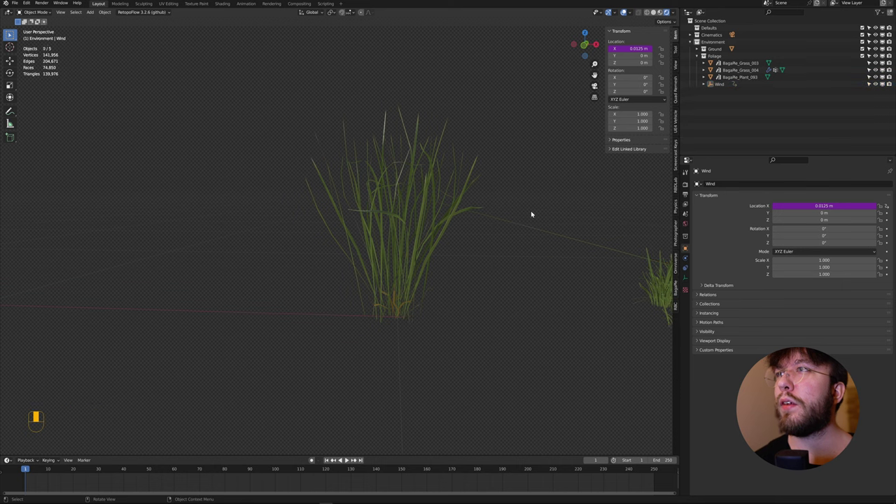
{"action": "left_click_drag", "start_coordinate": [485, 281], "coordinate": [236, 232], "text": "alt"}
{"action": "left_click", "coordinate": [470, 278]}
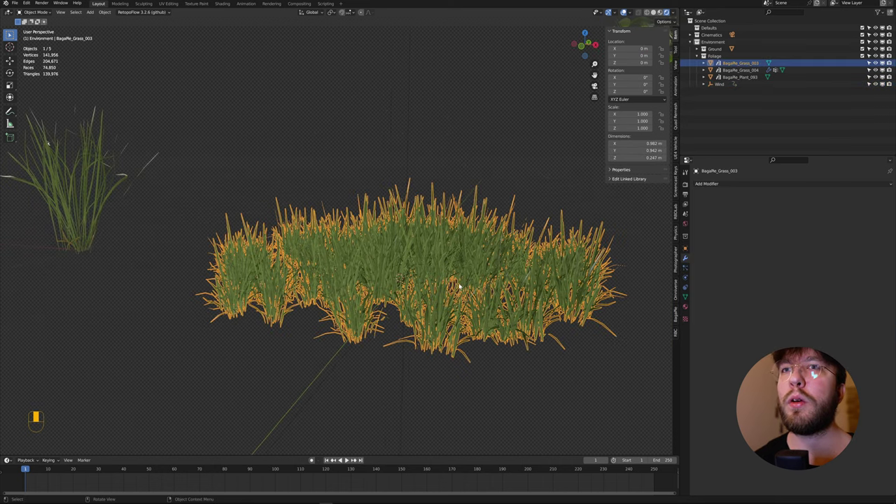
{"action": "key", "text": "KP_1"}
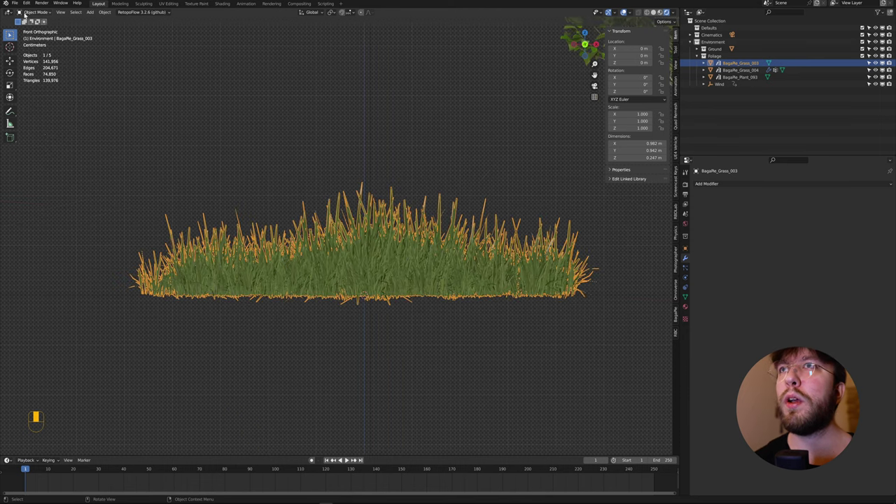
{"action": "left_click", "coordinate": [35, 12]}
{"action": "left_click", "coordinate": [43, 54]}
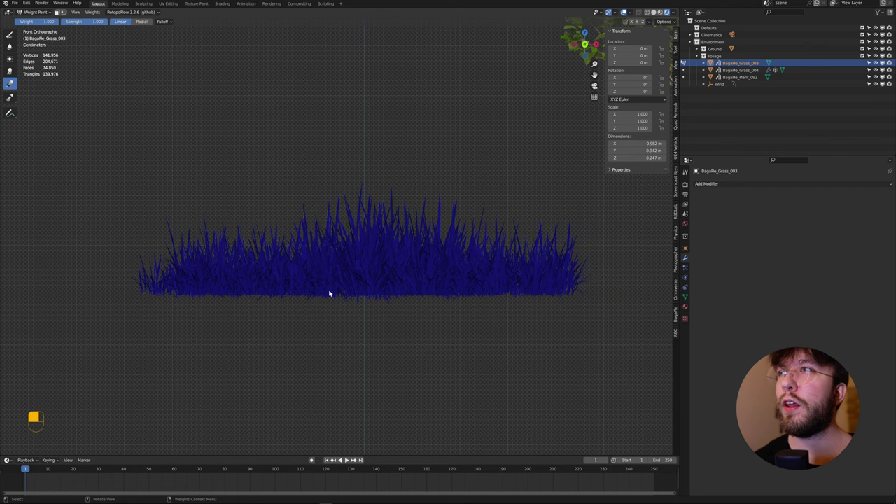
{"action": "left_click_drag", "start_coordinate": [369, 297], "coordinate": [370, 210]}
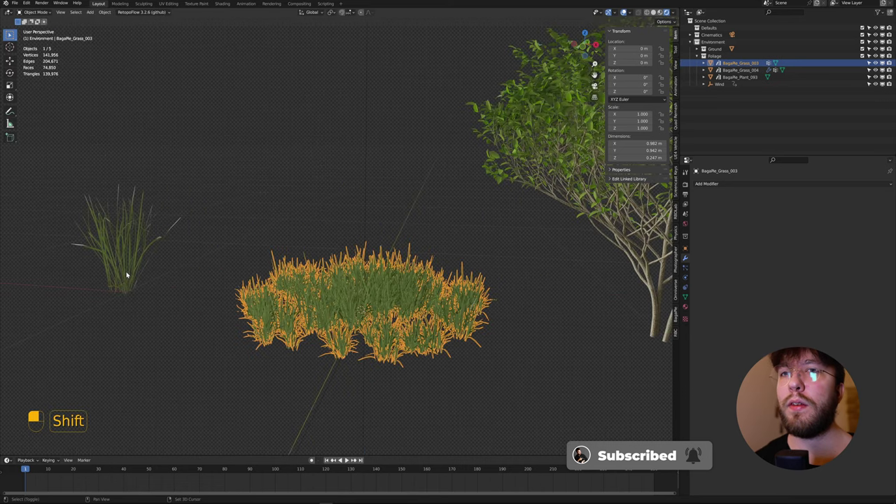
Step: Copy the wind-animated clump's Displace modifier onto the grass patch with Copy Modifiers
{"action": "left_click", "coordinate": [126, 276], "text": "shift"}
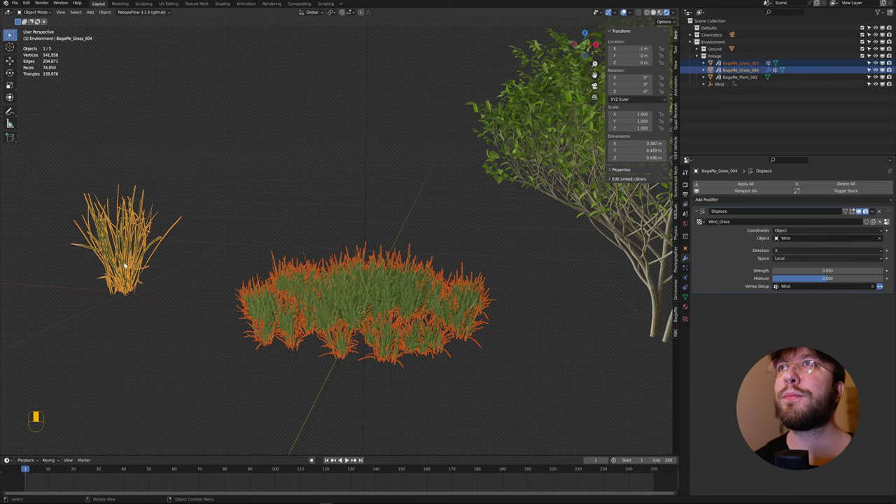
{"action": "left_click", "coordinate": [105, 13]}
{"action": "mouse_move", "coordinate": [151, 156]}
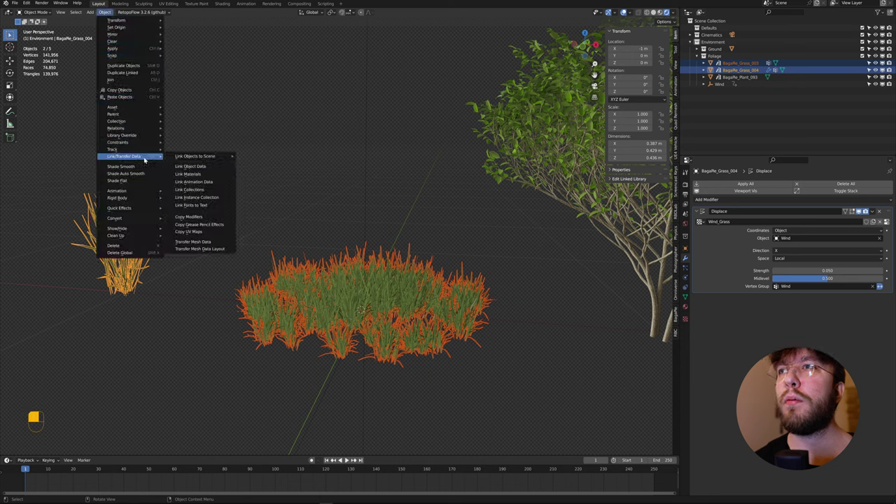
{"action": "left_click", "coordinate": [201, 217]}
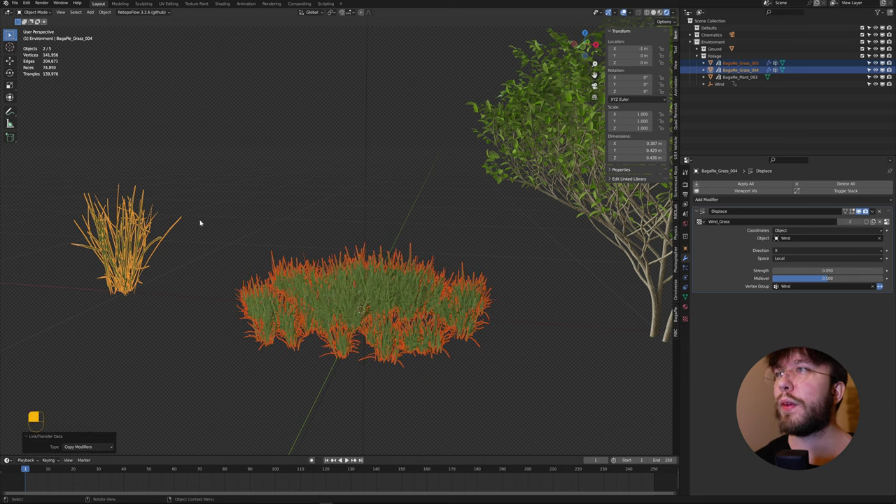
Step: Rename the grass patch's vertex group 'Group' to 'Wind'
{"action": "left_click", "coordinate": [241, 230]}
{"action": "left_click", "coordinate": [301, 295]}
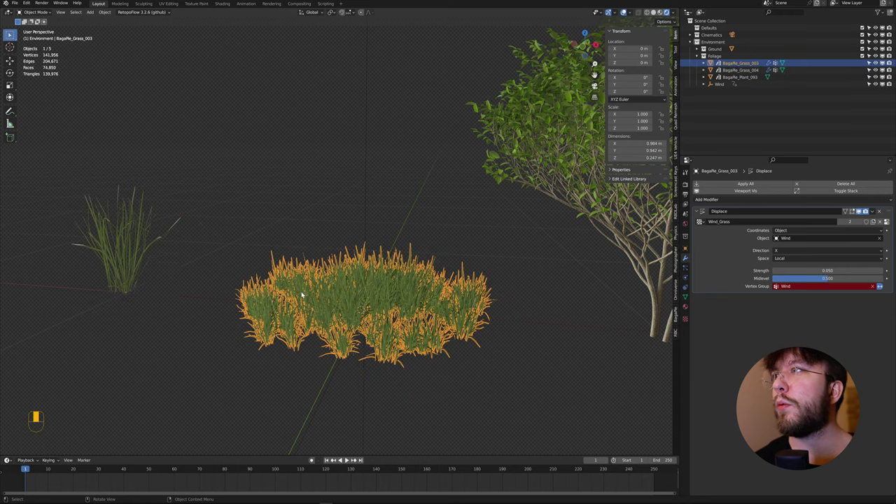
{"action": "left_click", "coordinate": [777, 288]}
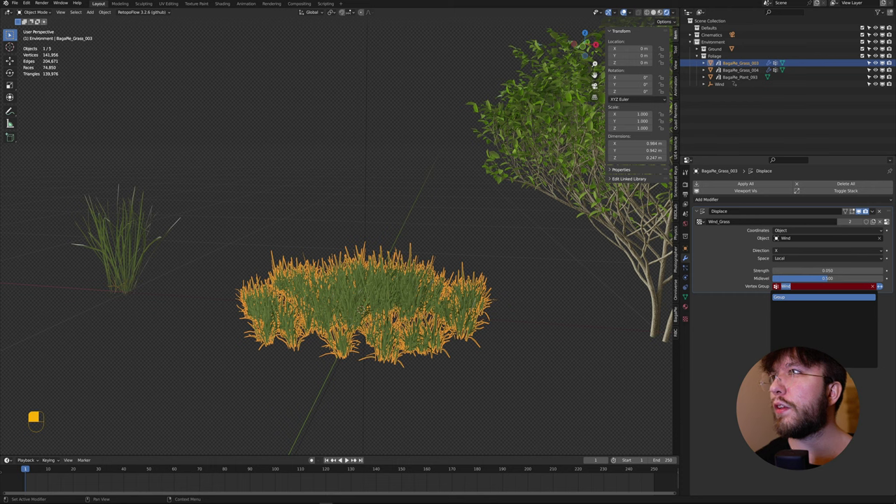
{"action": "left_click", "coordinate": [685, 296]}
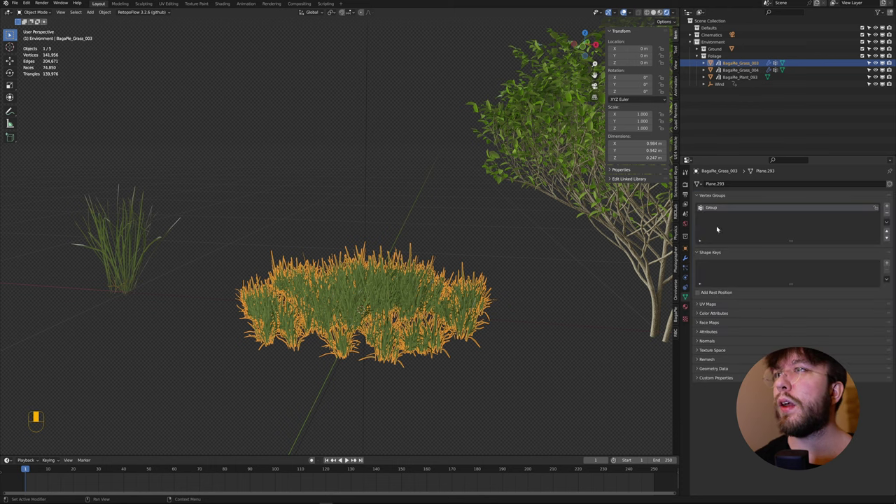
{"action": "double_click", "coordinate": [712, 208]}
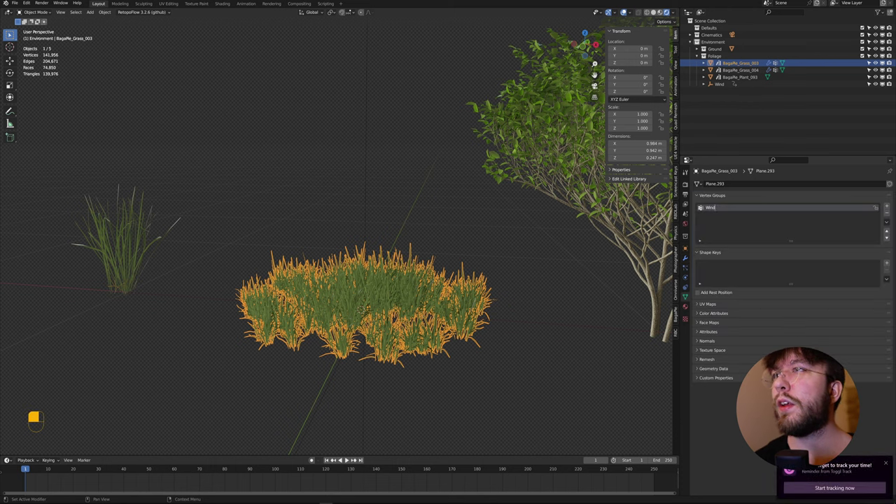
{"action": "type", "text": "Wind"}
{"action": "key", "text": "Return"}
{"action": "left_click", "coordinate": [686, 258]}
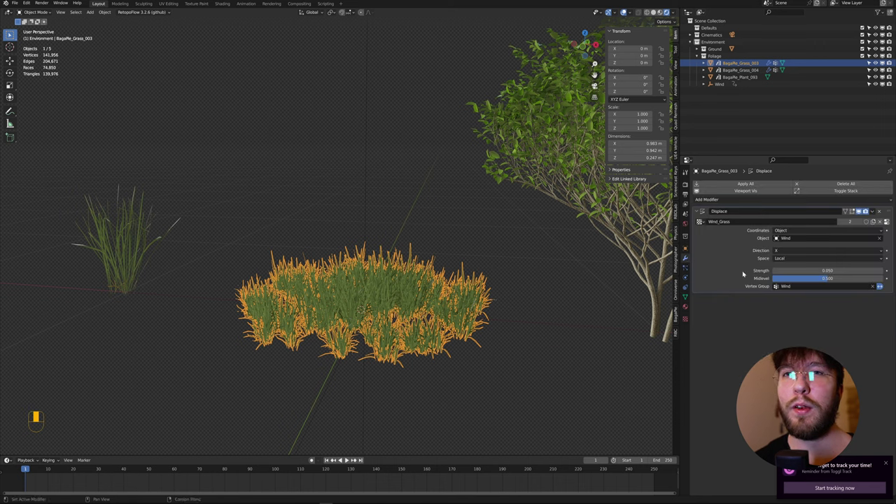
Step: Play the animation in a front close-up to watch the grass patch sway, stopping at frame 194
{"action": "left_click", "coordinate": [334, 160]}
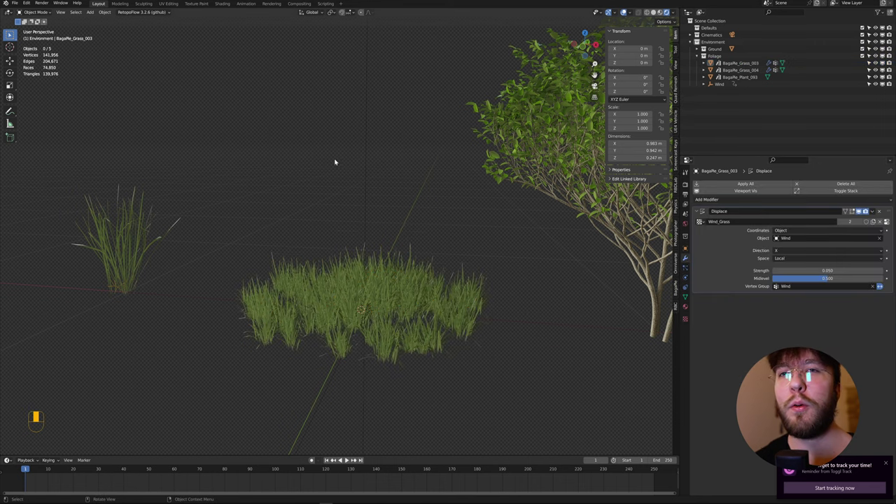
{"action": "middle_click_drag", "start_coordinate": [316, 220], "coordinate": [322, 214]}
{"action": "key", "text": "KP_1"}
{"action": "scroll", "coordinate": [353, 280], "scroll_direction": "up", "scroll_amount": 4}
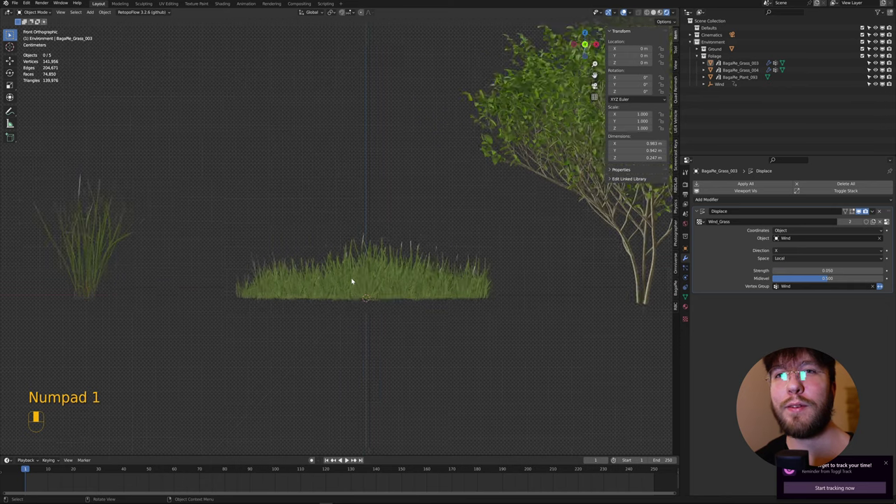
{"action": "left_click_drag", "start_coordinate": [368, 320], "coordinate": [350, 304], "text": "alt+shift"}
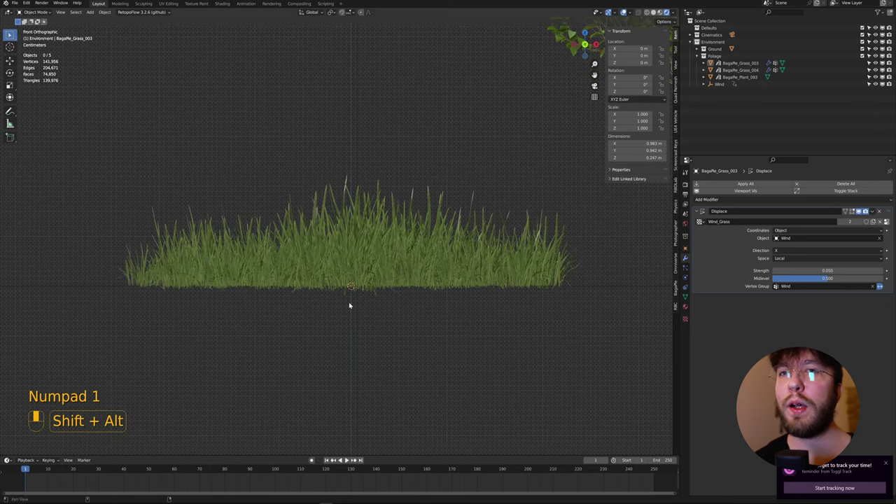
{"action": "left_click", "coordinate": [344, 460]}
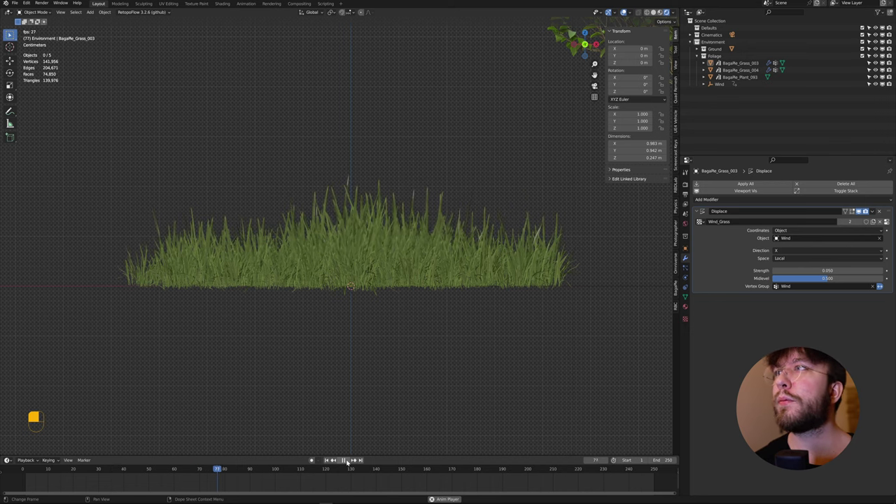
{"action": "scroll", "coordinate": [374, 369], "scroll_direction": "up", "scroll_amount": 5}
{"action": "middle_click_drag", "start_coordinate": [360, 420], "coordinate": [402, 371]}
{"action": "scroll", "coordinate": [374, 368], "scroll_direction": "down", "scroll_amount": 4}
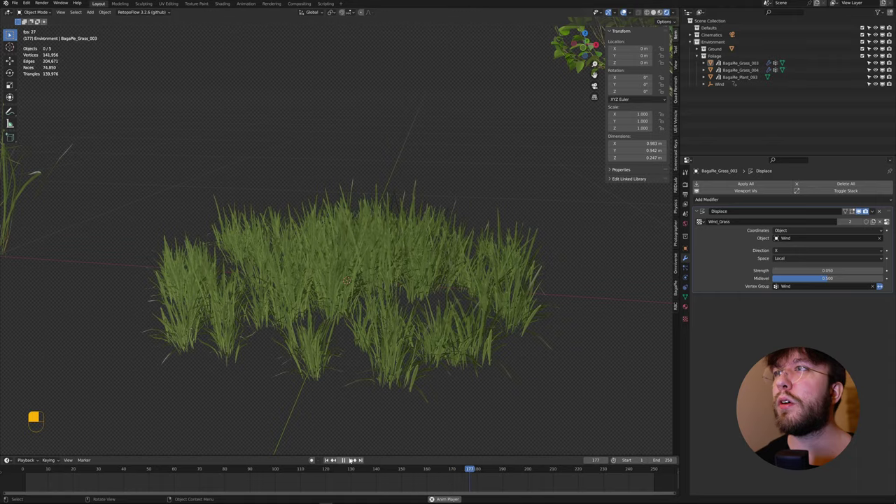
{"action": "key", "text": "space"}
{"action": "scroll", "coordinate": [427, 361], "scroll_direction": "down", "scroll_amount": 4}
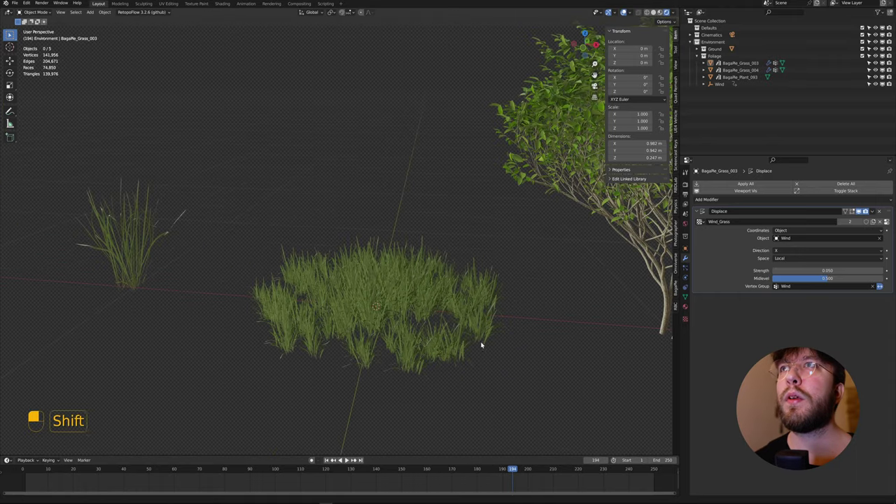
Step: Select the bush, frame it in front view and switch it to Weight Paint mode
{"action": "mouse_move", "coordinate": [480, 344]}
{"action": "middle_mouse_down", "text": "shift"}
{"action": "mouse_move", "coordinate": [446, 240]}
{"action": "mouse_move", "coordinate": [396, 330]}
{"action": "middle_mouse_up", "text": "shift"}
{"action": "left_click", "coordinate": [460, 226]}
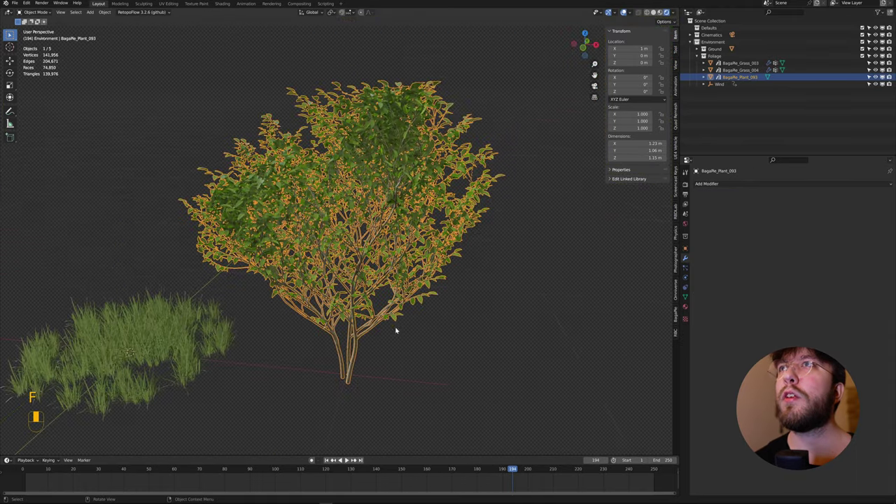
{"action": "key", "text": "f"}
{"action": "key", "text": "KP_1"}
{"action": "scroll", "coordinate": [406, 324], "scroll_direction": "up", "scroll_amount": 2}
{"action": "left_click", "coordinate": [37, 12]}
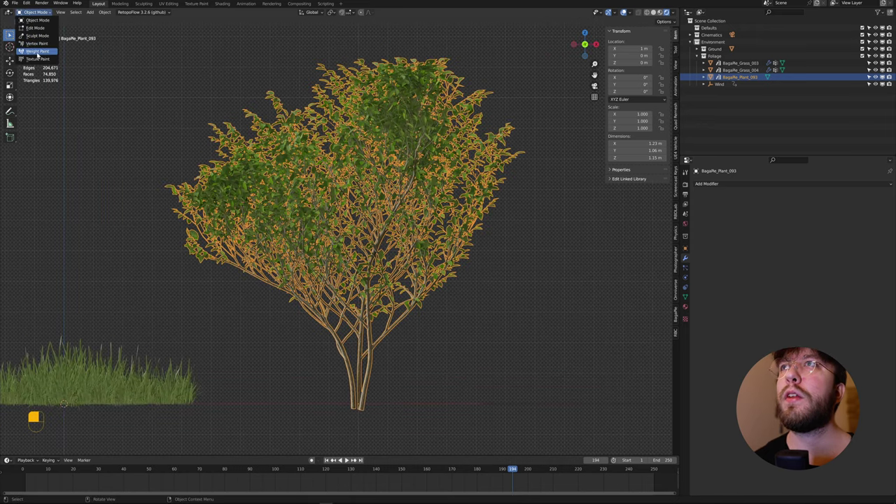
{"action": "left_click", "coordinate": [37, 51]}
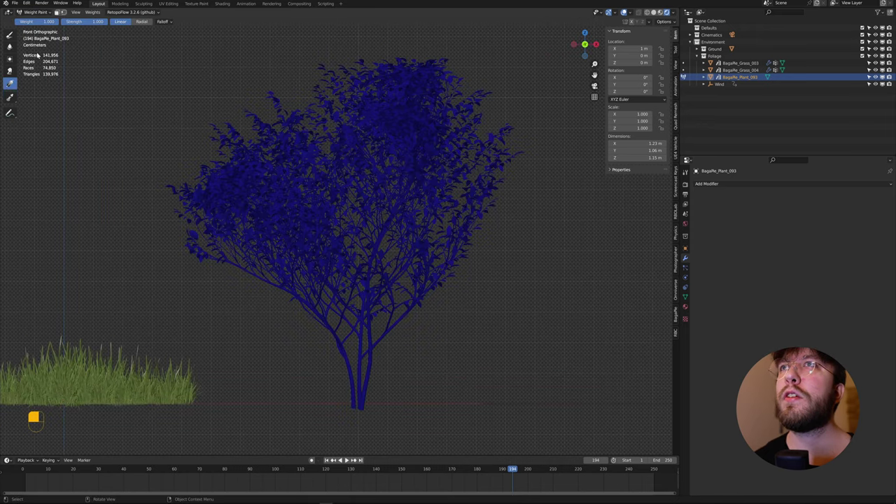
Step: Paint a gradient from red at the trunk base to blue at the canopy, then return to Object Mode
{"action": "left_click", "coordinate": [142, 23]}
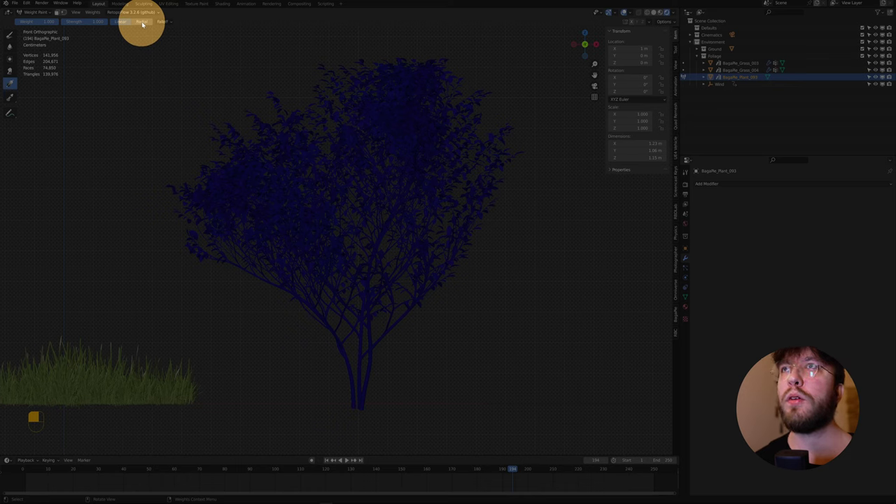
{"action": "key", "text": "ctrl+z"}
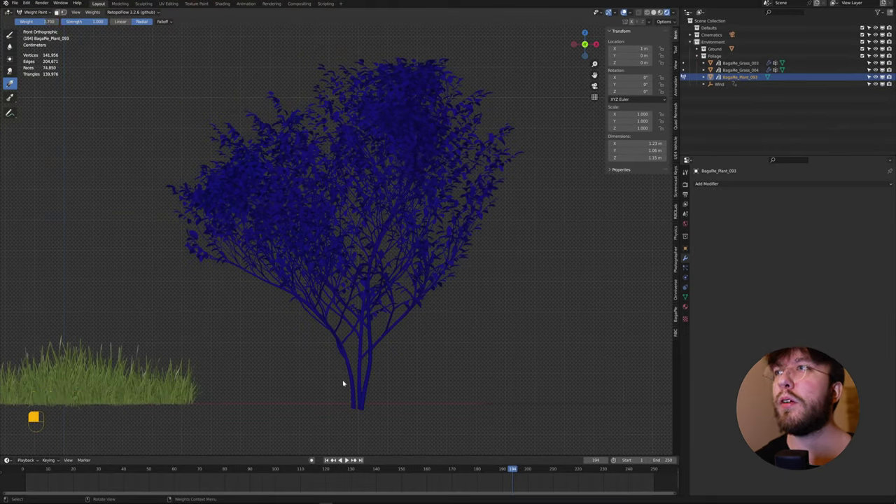
{"action": "left_click_drag", "start_coordinate": [359, 404], "coordinate": [356, 18]}
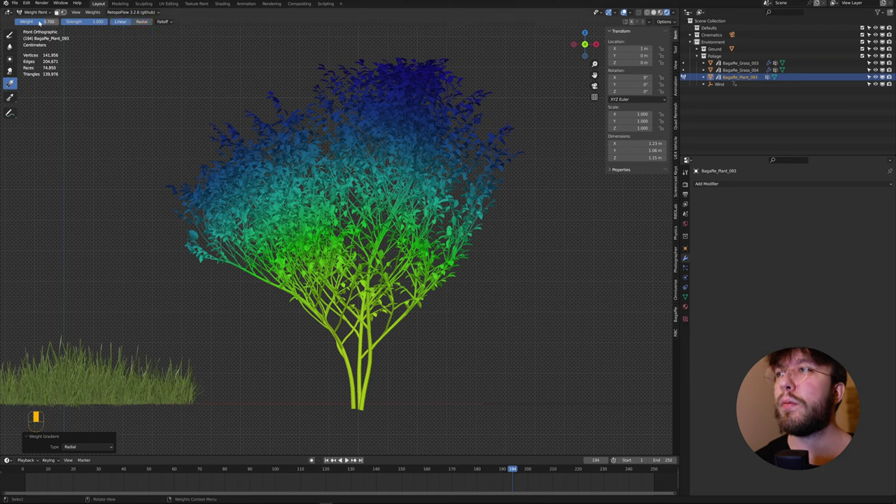
{"action": "left_click_drag", "start_coordinate": [359, 412], "coordinate": [357, 295]}
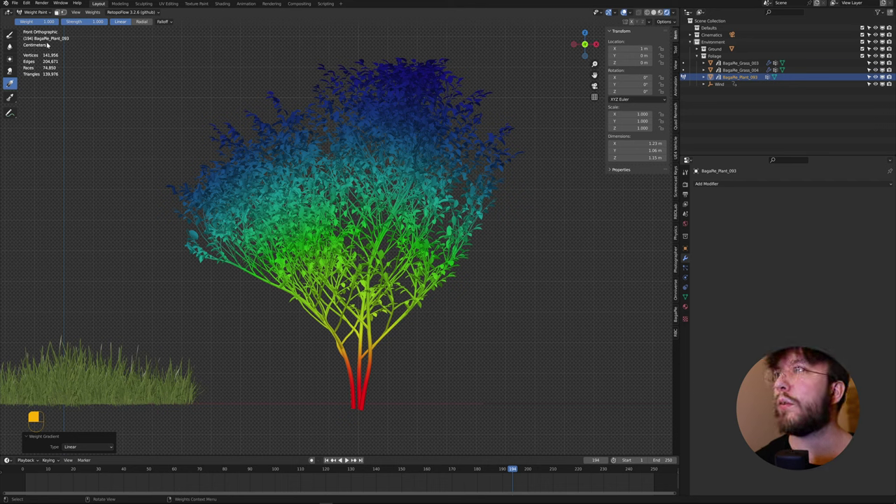
{"action": "left_click", "coordinate": [35, 12]}
{"action": "left_click", "coordinate": [36, 23]}
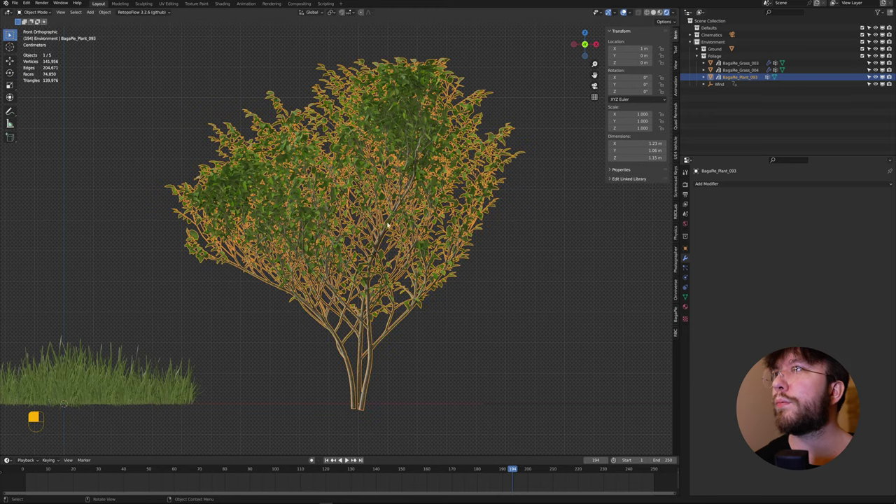
Step: Name the bush's vertex group 'Wind'
{"action": "left_click", "coordinate": [685, 297]}
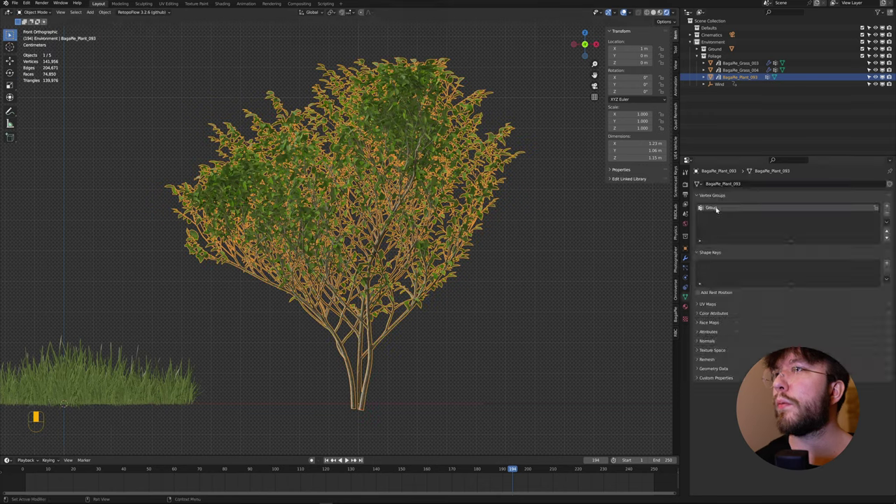
{"action": "type", "text": "Wind"}
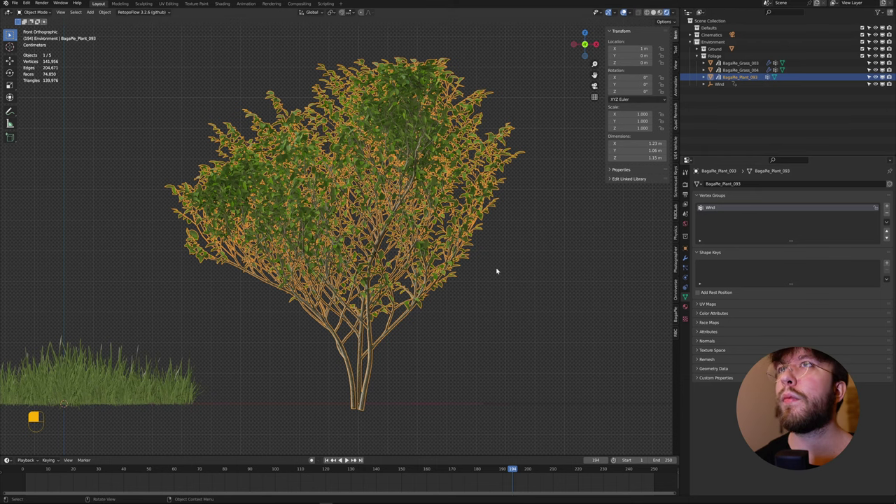
{"action": "middle_click_drag", "start_coordinate": [408, 315], "coordinate": [392, 336], "text": "alt"}
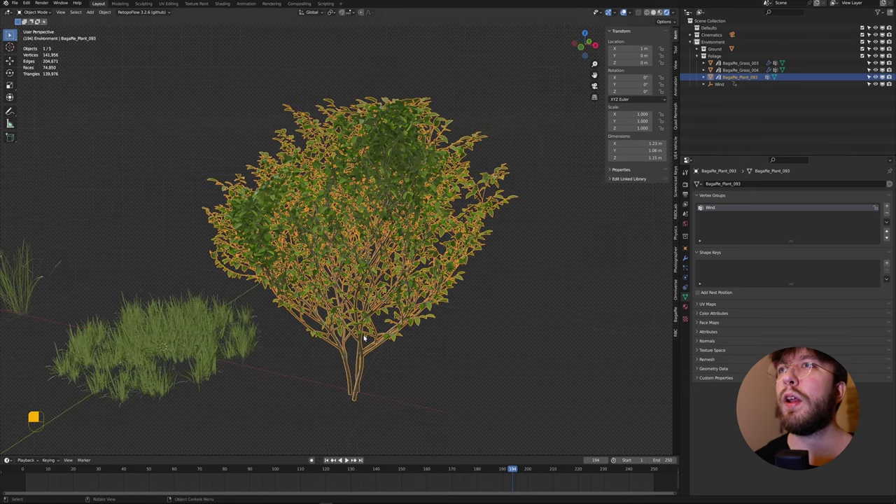
Step: Copy the active grass clump's wind modifiers onto the bush with Copy Modifiers
{"action": "left_click", "coordinate": [210, 346], "text": "shift"}
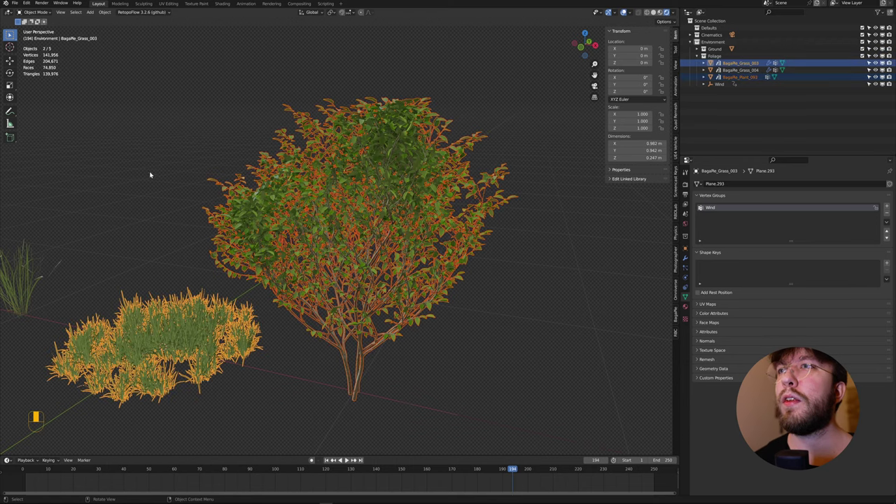
{"action": "left_click", "coordinate": [105, 13]}
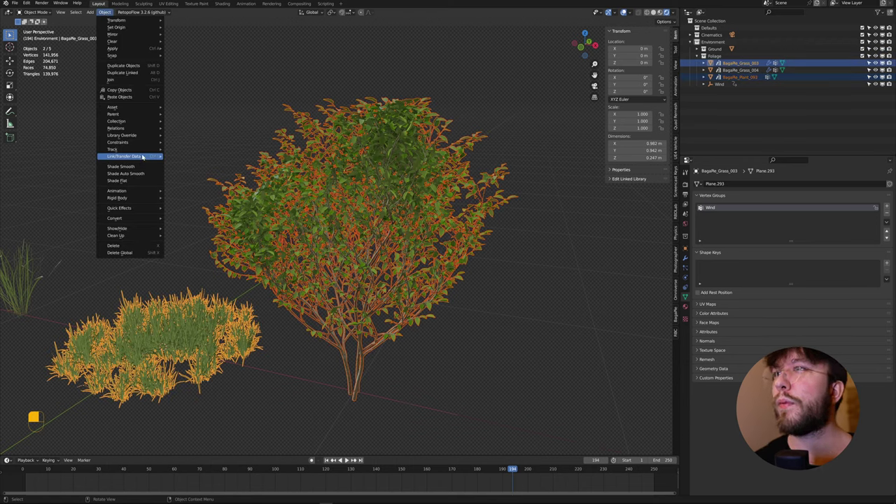
{"action": "mouse_move", "coordinate": [143, 156]}
{"action": "left_click", "coordinate": [197, 220]}
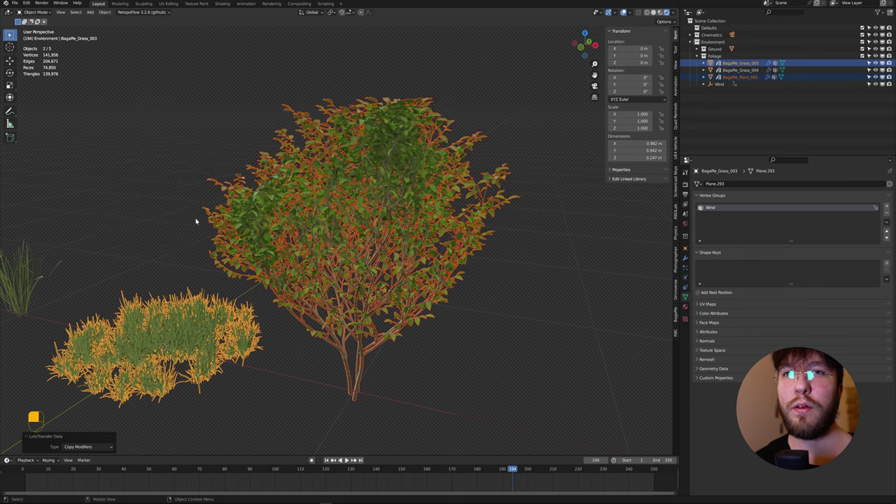
{"action": "middle_click_drag", "start_coordinate": [448, 384], "coordinate": [458, 376], "text": "alt"}
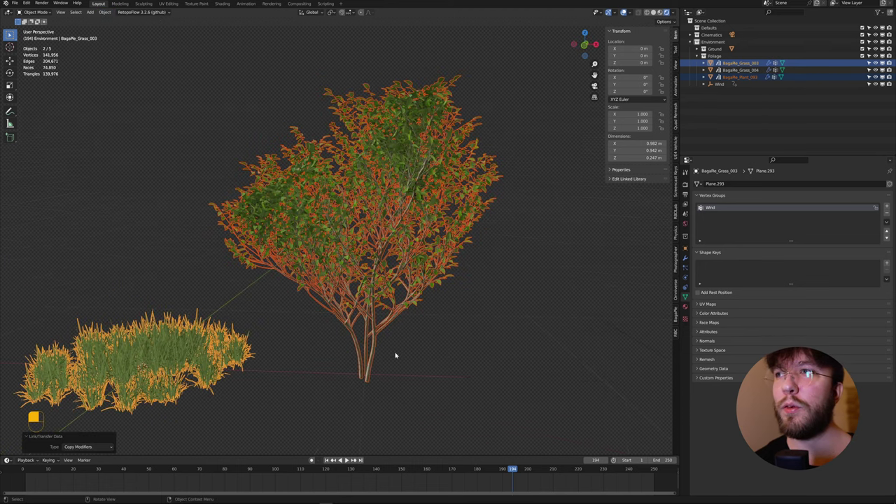
{"action": "key", "text": "KP_1"}
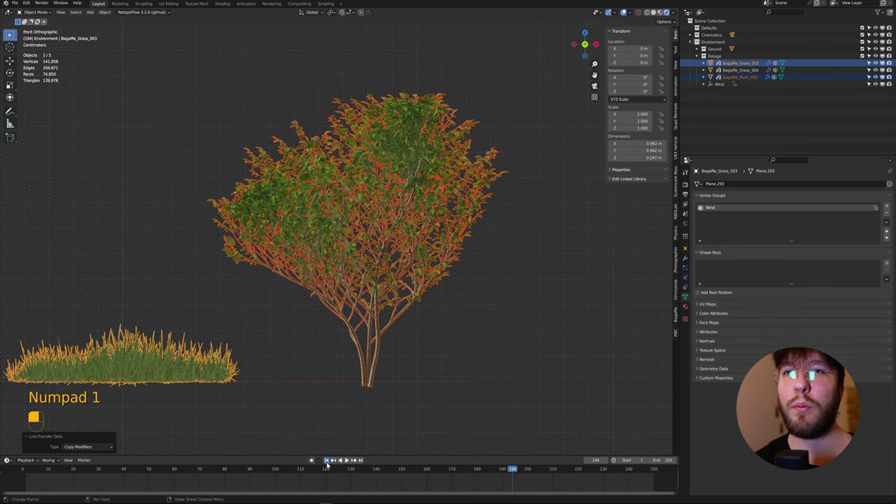
Step: Play the wind animation from frame 1 and watch the grass clumps and bush sway
{"action": "left_click", "coordinate": [327, 460]}
{"action": "left_click", "coordinate": [346, 460]}
{"action": "left_click", "coordinate": [456, 332]}
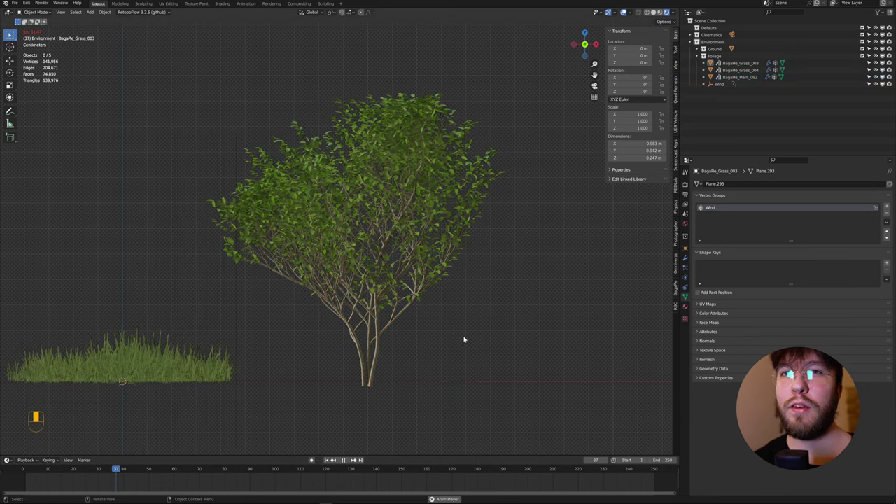
{"action": "mouse_move", "coordinate": [380, 357]}
{"action": "middle_mouse_down", "text": "alt"}
{"action": "mouse_move", "coordinate": [409, 348]}
{"action": "mouse_move", "coordinate": [380, 356]}
{"action": "middle_mouse_up", "text": "alt"}
{"action": "scroll", "coordinate": [380, 359], "scroll_direction": "down", "scroll_amount": 3}
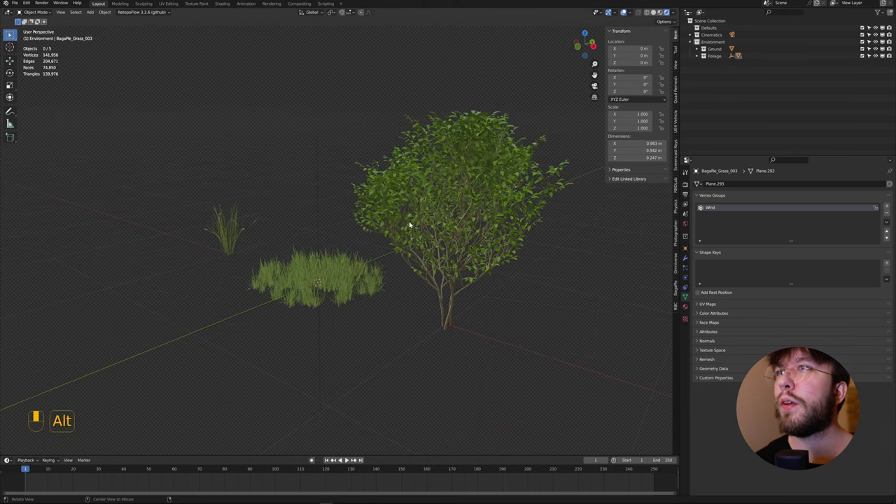
Step: Unhide the Ground and BagaPie-scatter the BagaPie_Grass_003 clump across the terrain
{"action": "key", "text": "alt+h"}
{"action": "key", "text": "h"}
{"action": "left_click", "coordinate": [362, 285]}
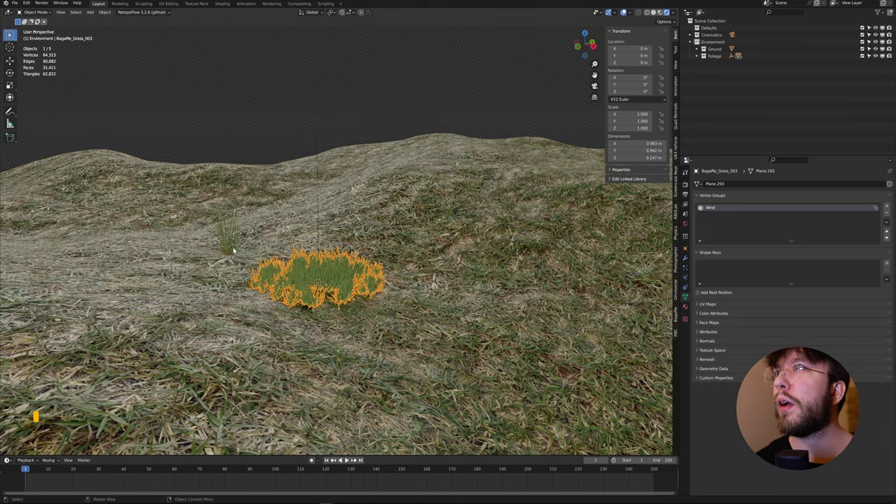
{"action": "left_click", "coordinate": [420, 231], "text": "shift"}
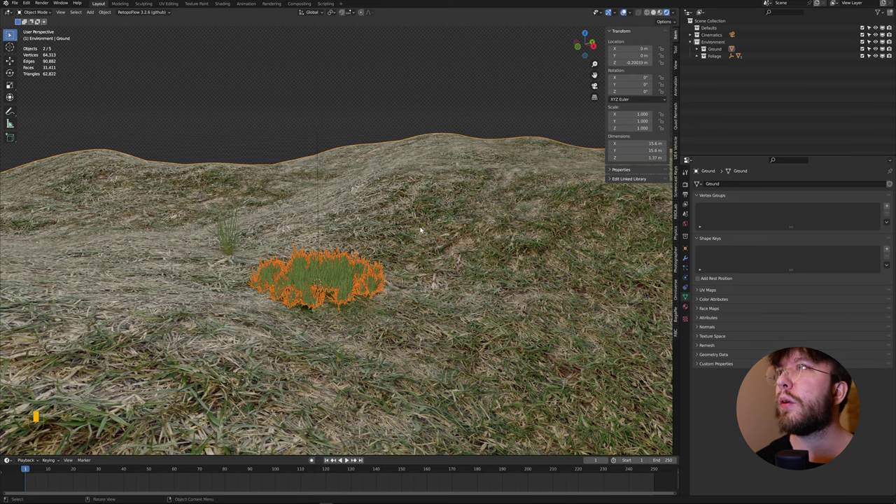
{"action": "key", "text": "shift+a"}
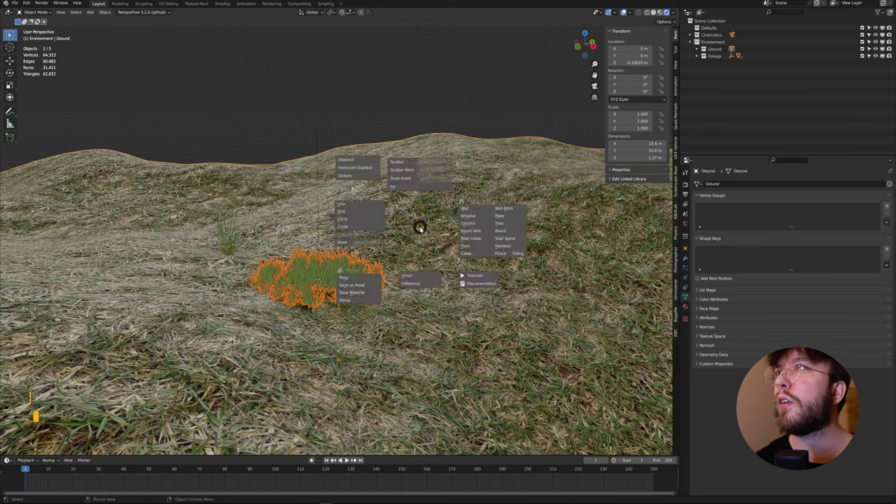
{"action": "left_click", "coordinate": [404, 165]}
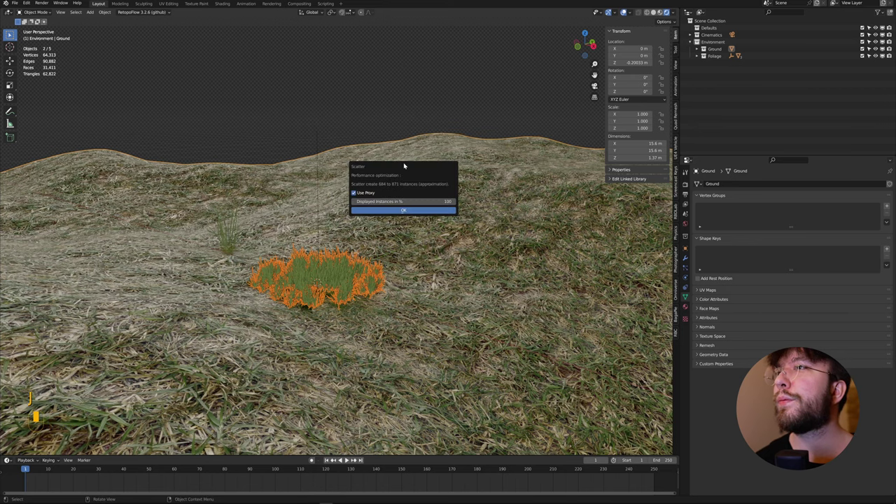
{"action": "left_click", "coordinate": [397, 211]}
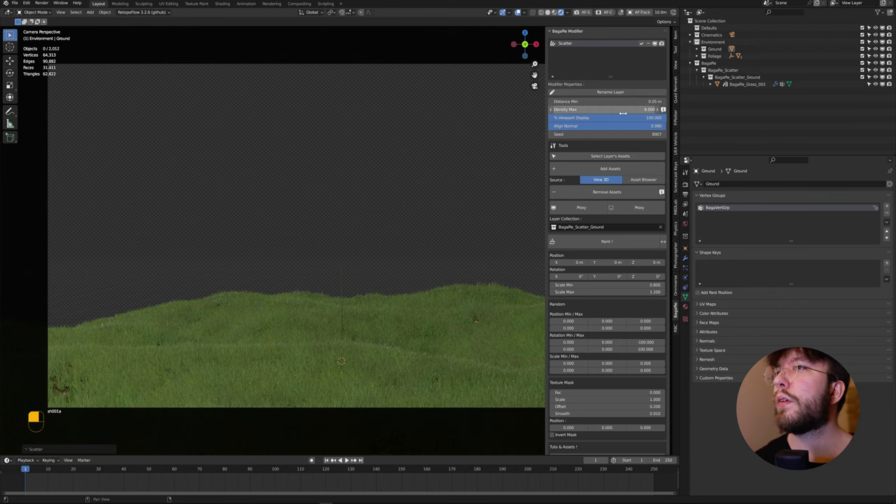
Step: Set the grass scatter's Density Max to 6
{"action": "left_click", "coordinate": [622, 113]}
{"action": "type", "text": "6"}
{"action": "key", "text": "Return"}
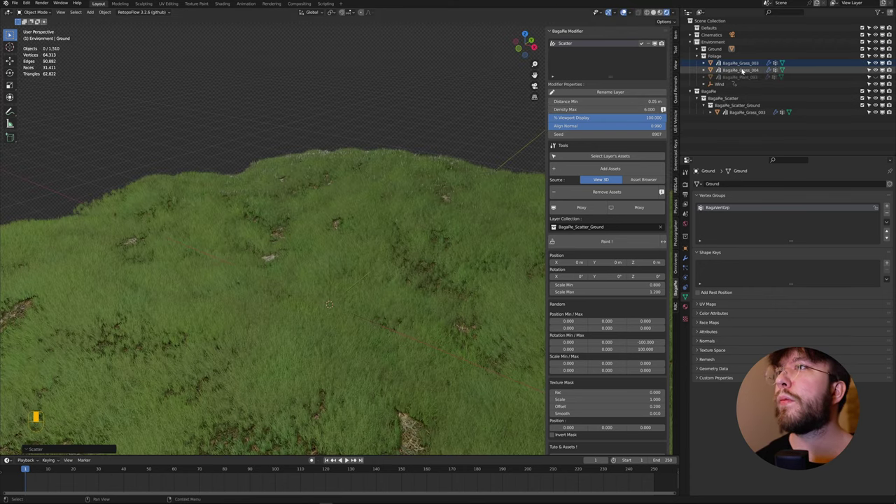
Step: BagaPie-scatter BagaPie_Grass_004 over the Ground with Density Max 5
{"action": "left_click", "coordinate": [740, 70]}
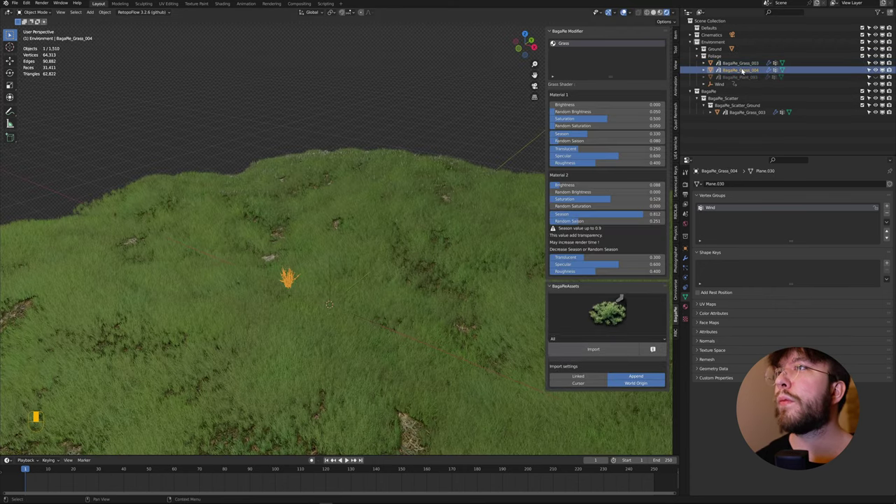
{"action": "left_click", "coordinate": [381, 263], "text": "shift"}
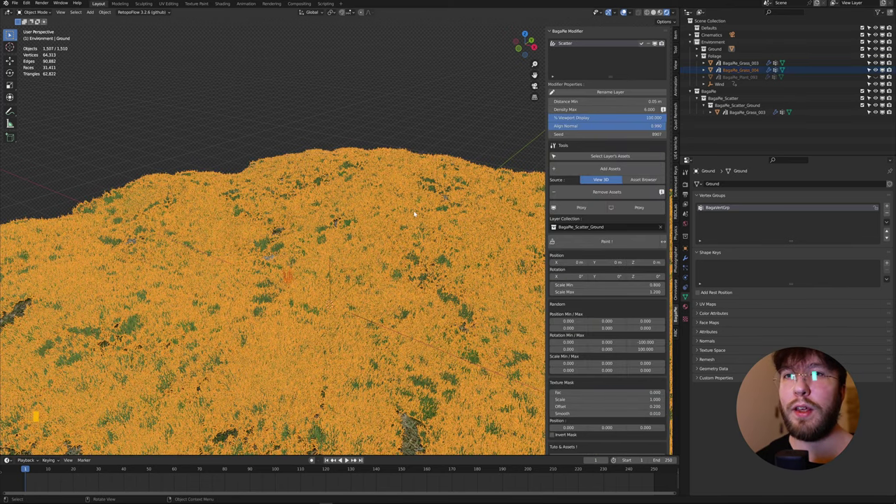
{"action": "key", "text": "j"}
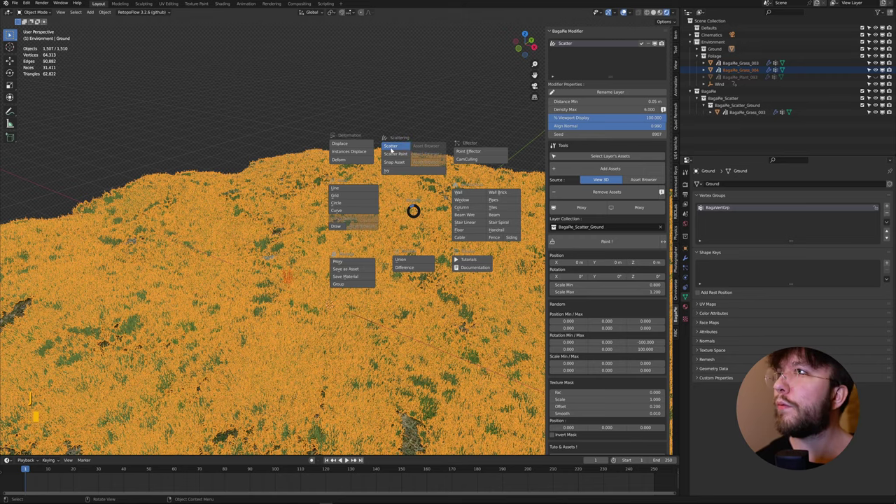
{"action": "left_click", "coordinate": [391, 147]}
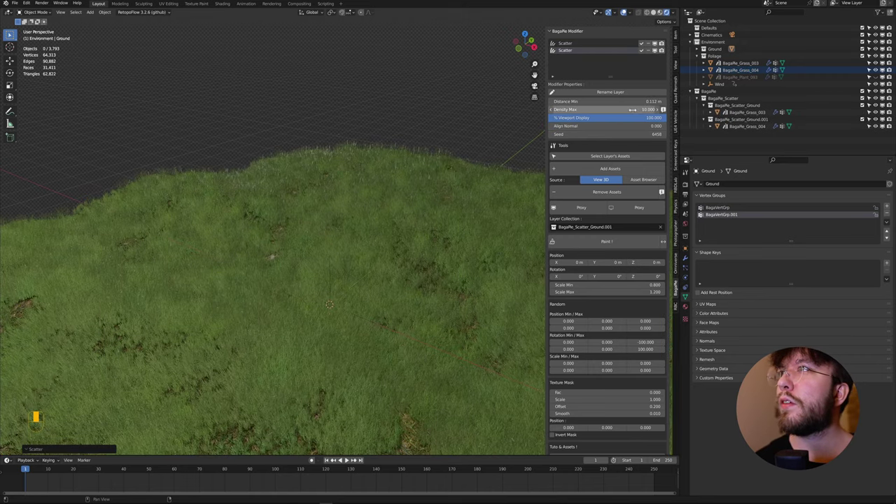
{"action": "key", "text": "KP_0"}
{"action": "double_click", "coordinate": [602, 109]}
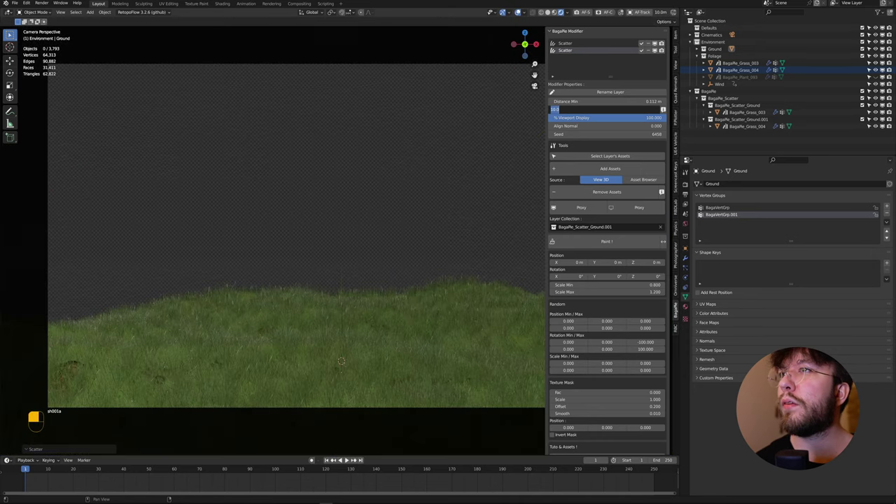
{"action": "key", "text": "Return"}
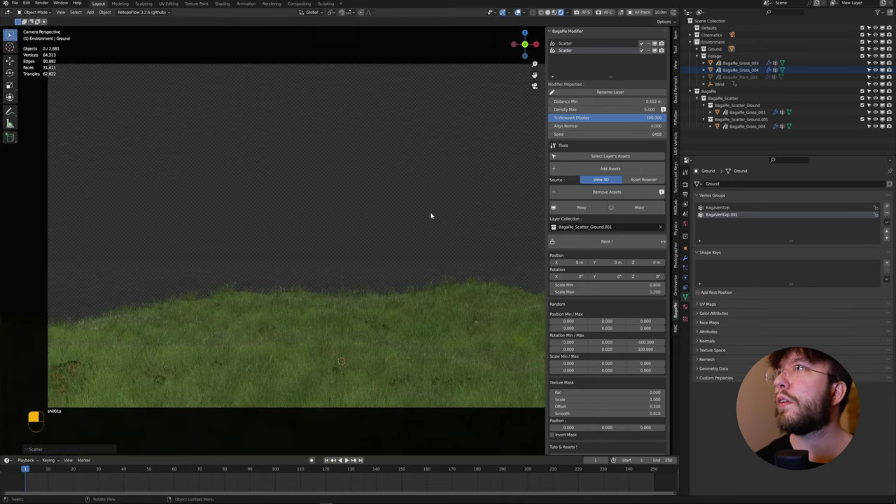
Step: Unhide the bush BagaPie_Plant_093 and BagaPie-scatter it across the Ground
{"action": "middle_click_drag", "start_coordinate": [413, 250], "coordinate": [392, 276]}
{"action": "left_click", "coordinate": [875, 77]}
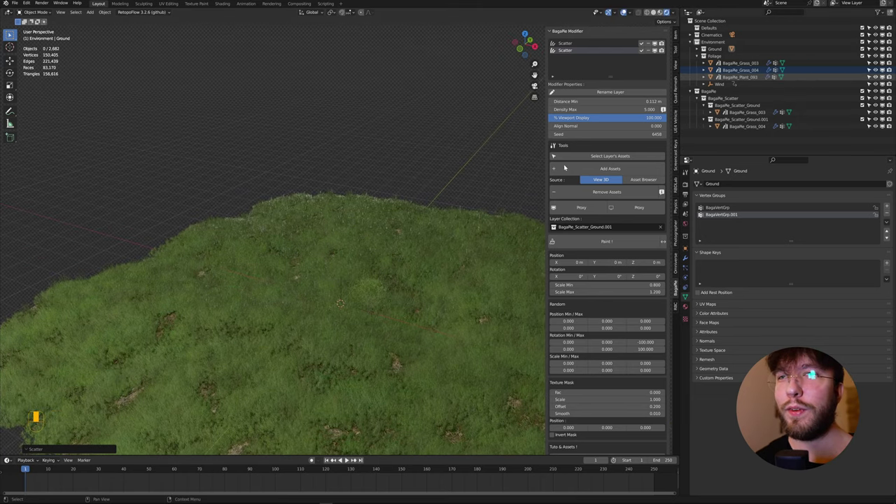
{"action": "left_click", "coordinate": [380, 288]}
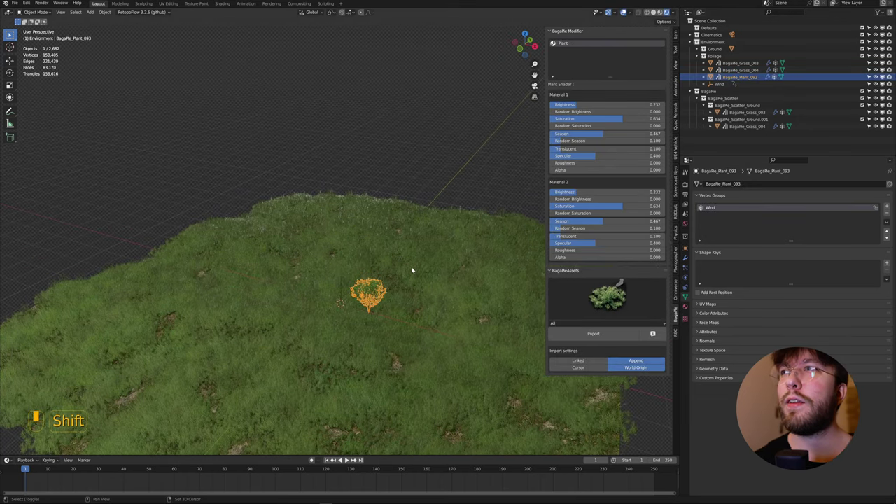
{"action": "left_click", "coordinate": [410, 272], "text": "shift"}
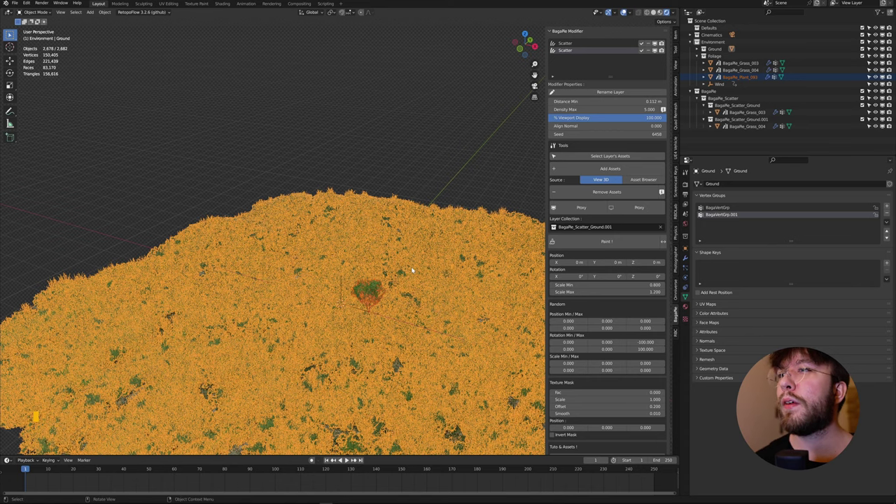
{"action": "key", "text": "shift+w"}
{"action": "left_click", "coordinate": [391, 204]}
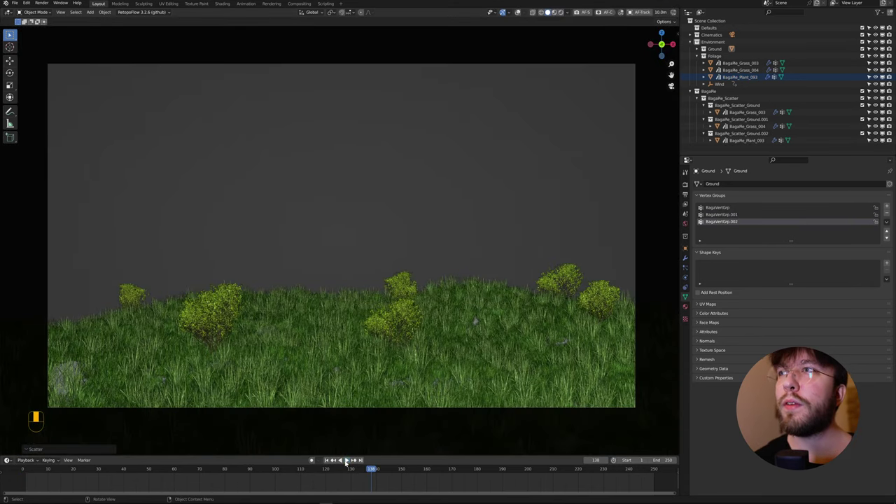
Step: Play the wind animation to frame 249, watching the scattered grass and bushes sway
{"action": "left_click", "coordinate": [346, 461]}
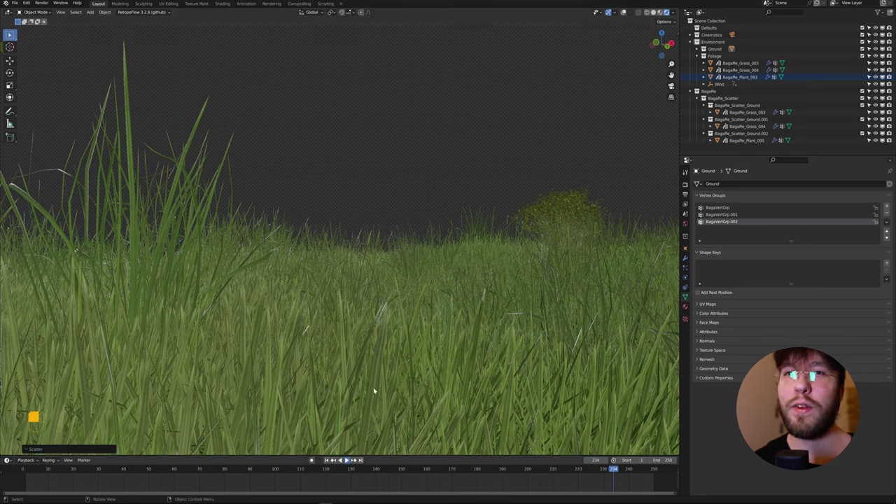
{"action": "key", "text": "space"}
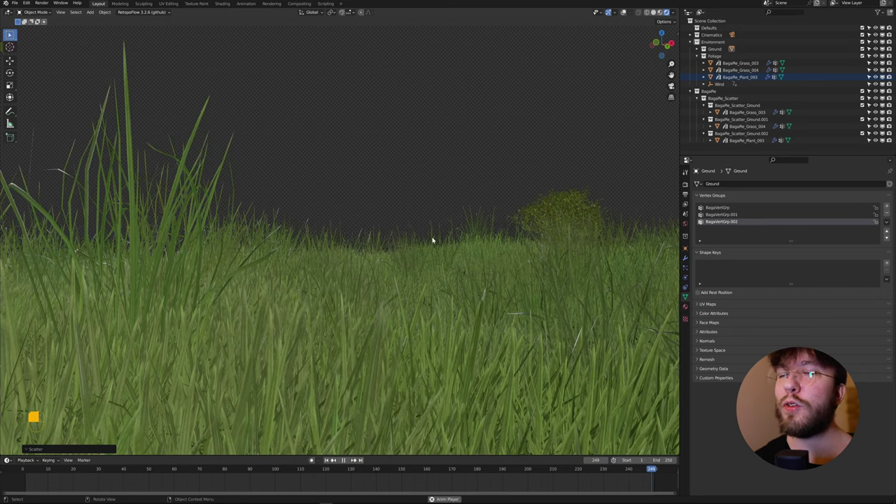